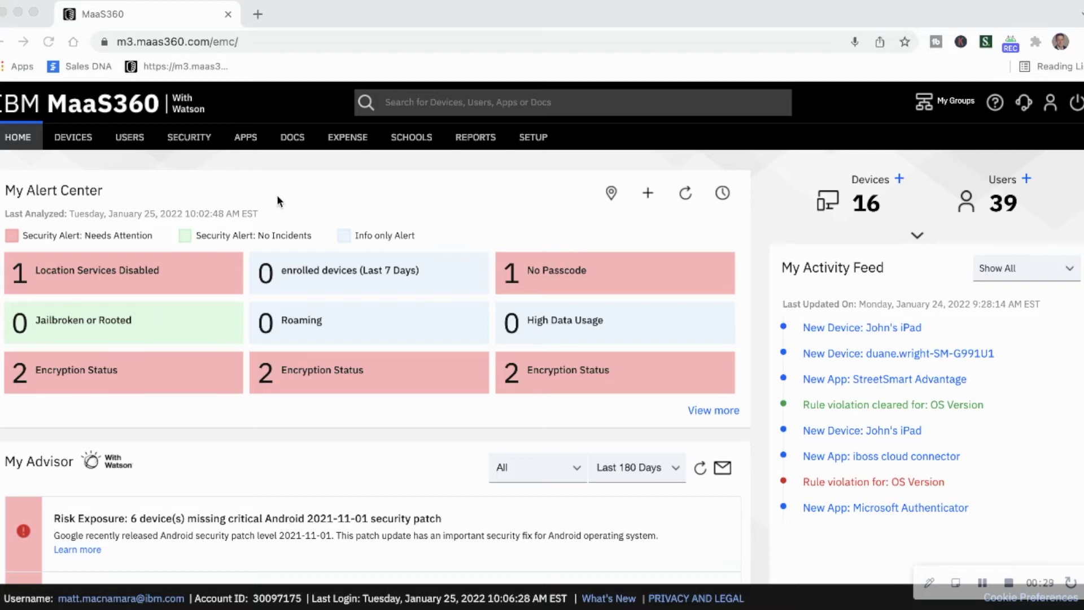
# Step: Go to Security > Policies, browse the policy table, and show more actions for iOS Policy IMAP
pyautogui.click(189, 137)
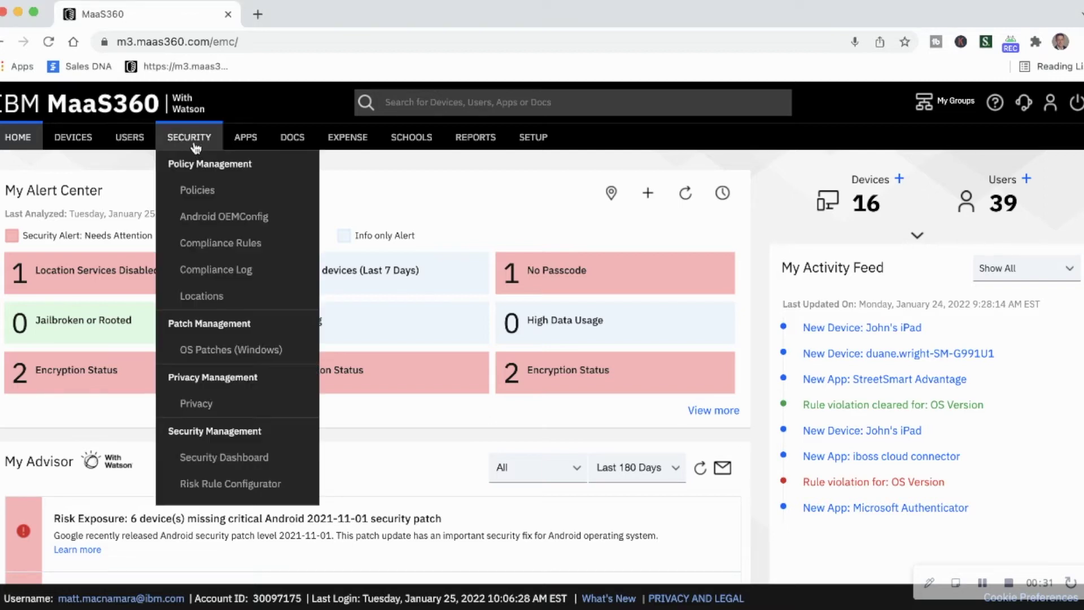
pyautogui.click(196, 189)
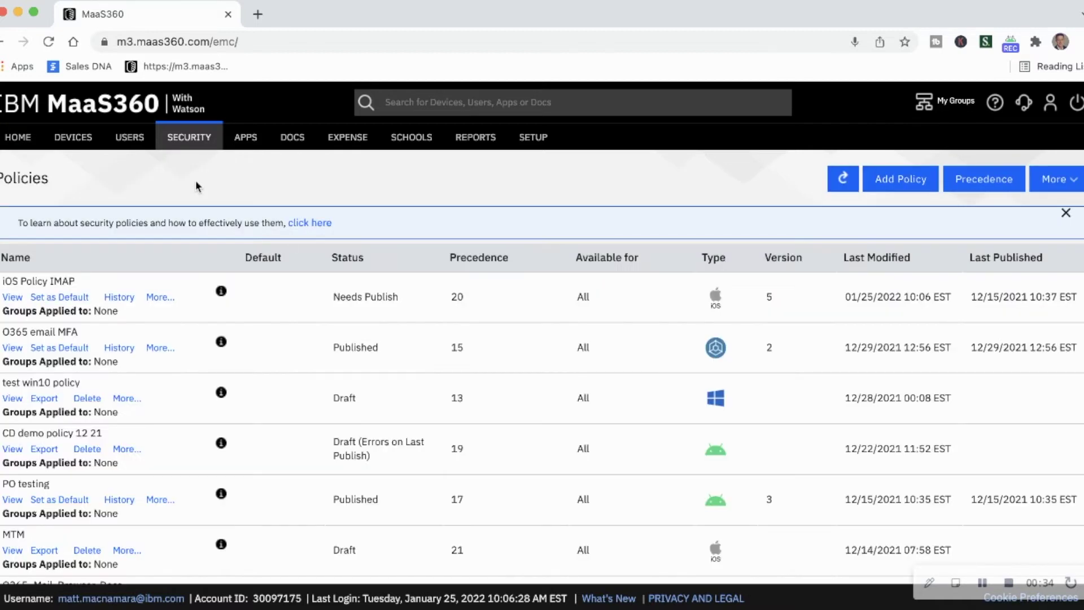
pyautogui.scroll(-1, 345, 314)
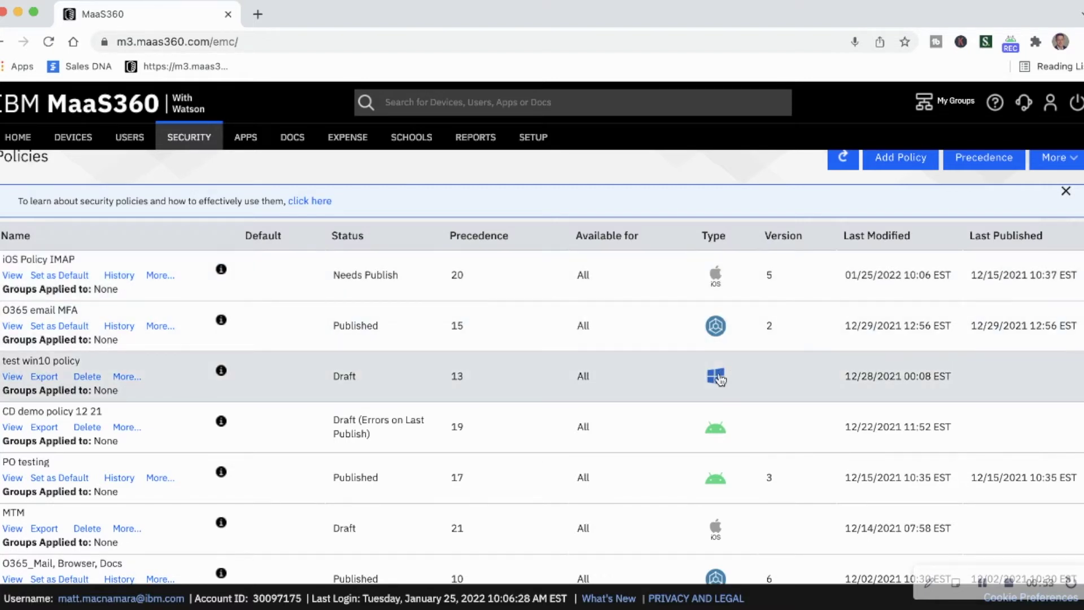
pyautogui.scroll(-1, 721, 379)
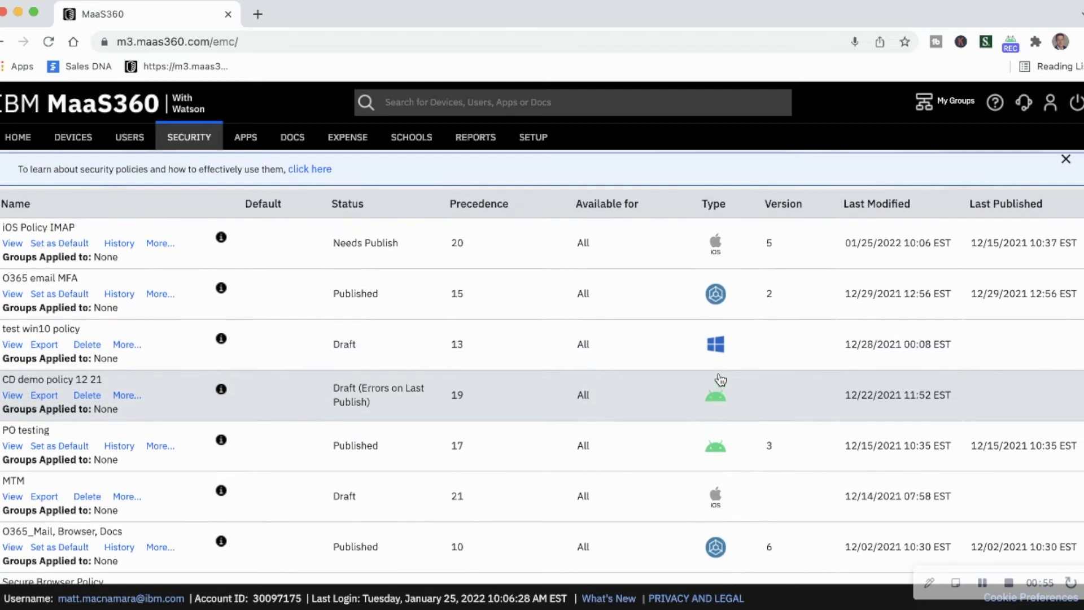
pyautogui.scroll(-5, 718, 404)
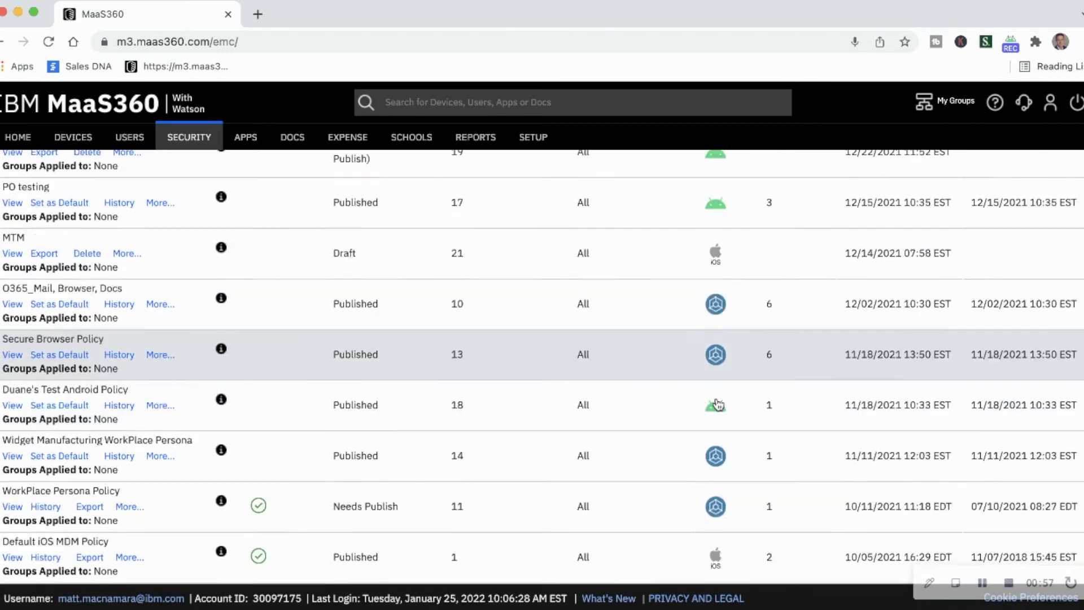
pyautogui.scroll(1, 717, 424)
pyautogui.scroll(-3, 719, 527)
pyautogui.scroll(7, 722, 526)
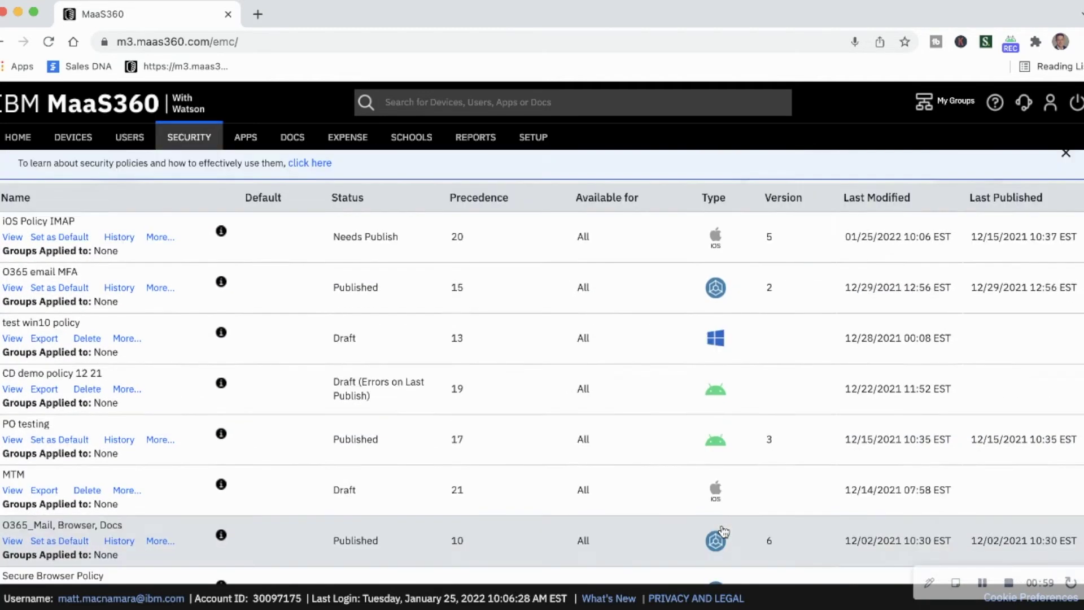
pyautogui.scroll(2, 723, 531)
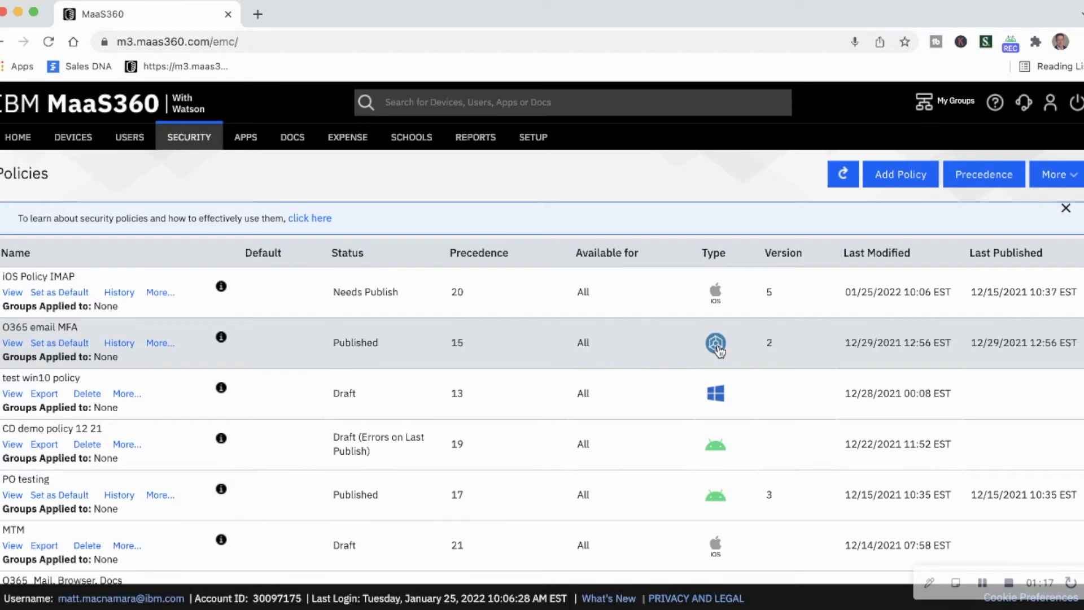
pyautogui.click(160, 292)
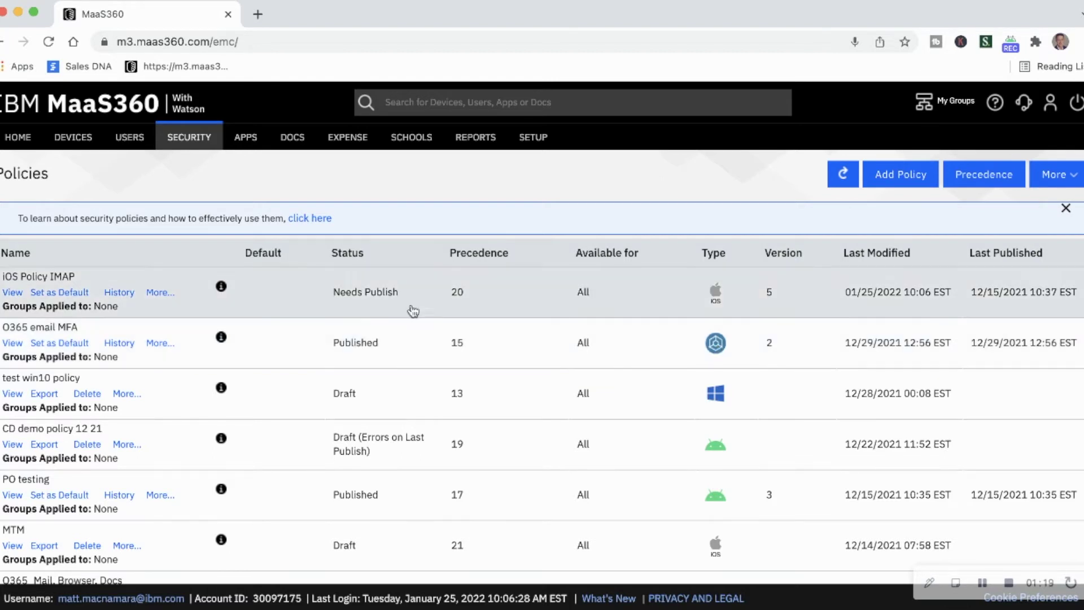
# Step: View iOS Policy IMAP and browse its WorkPlace, Device and Supervised Settings groups in the sidebar
pyautogui.click(13, 293)
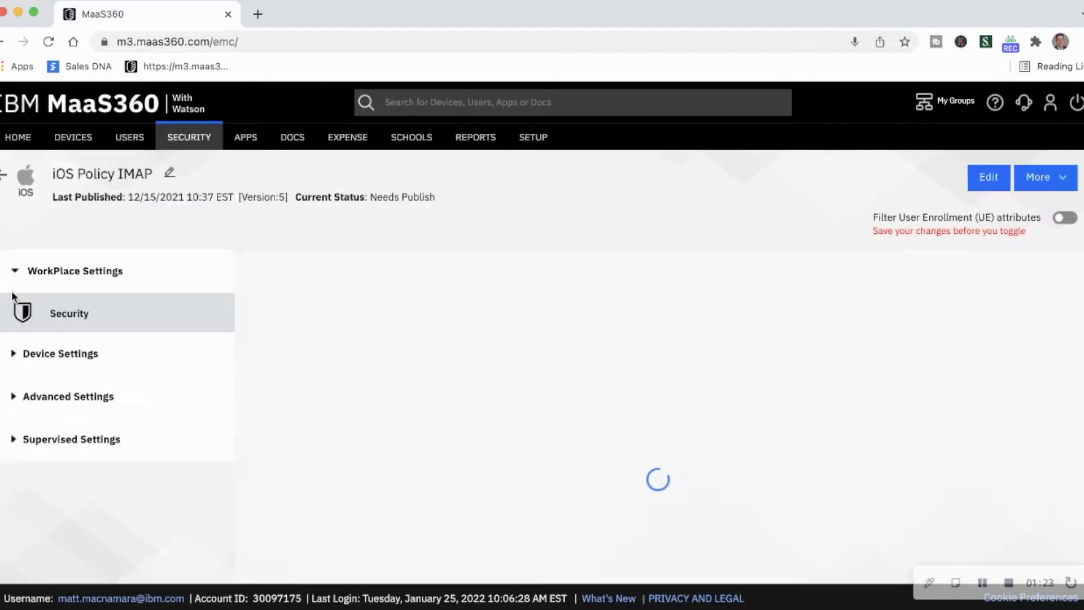
pyautogui.click(14, 272)
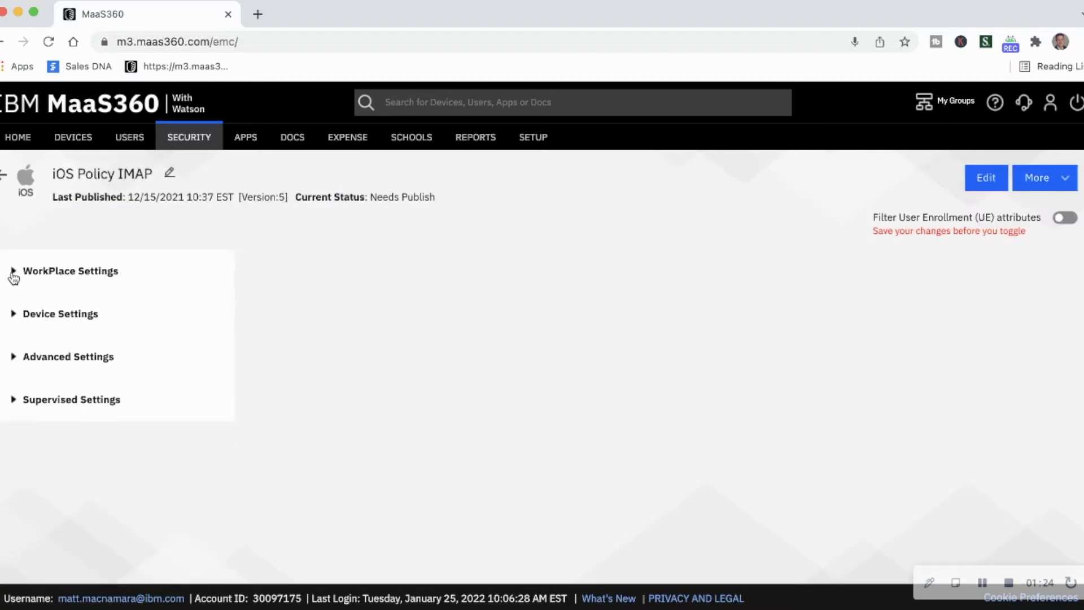
pyautogui.click(28, 317)
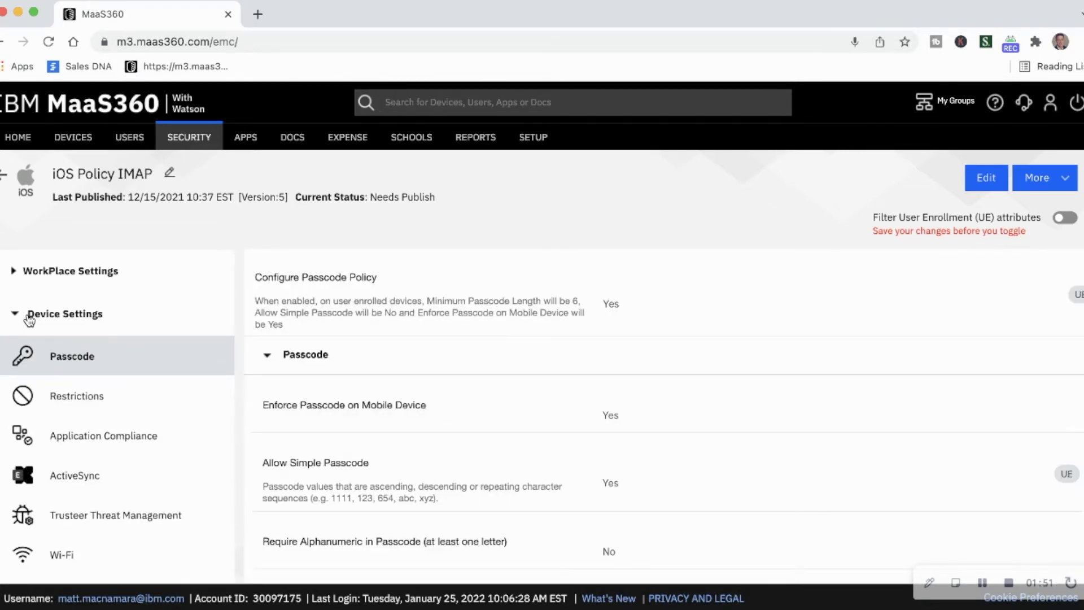
pyautogui.click(30, 320)
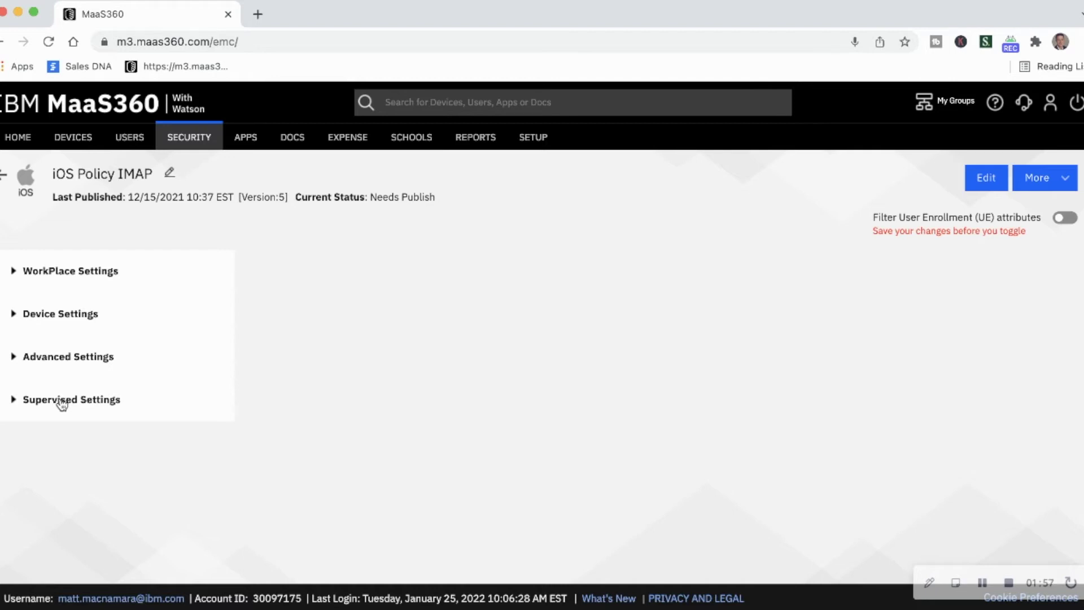
pyautogui.click(62, 403)
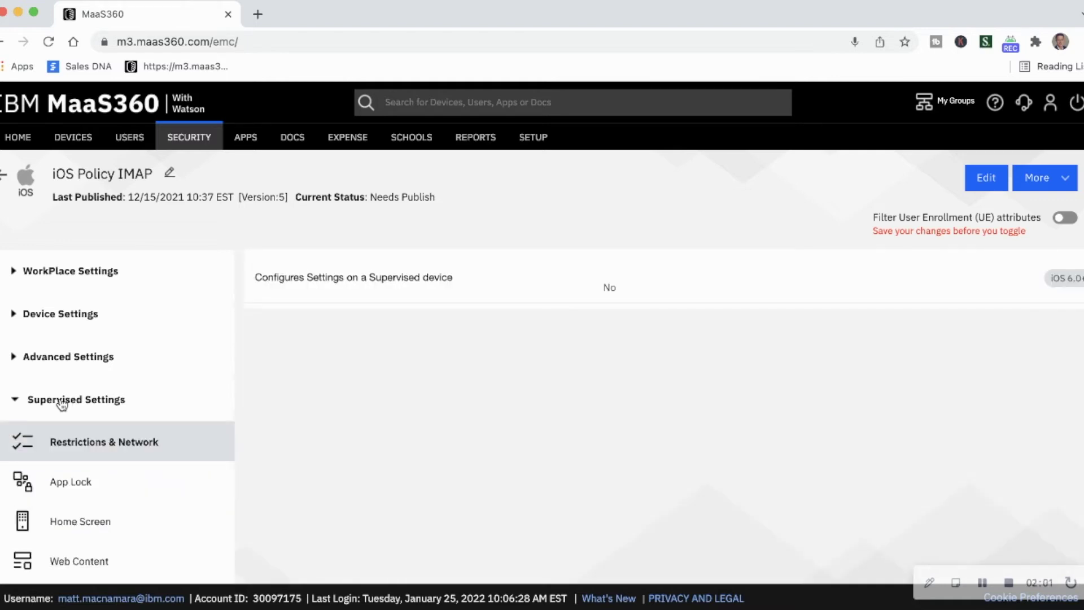
pyautogui.scroll(-3, 79, 452)
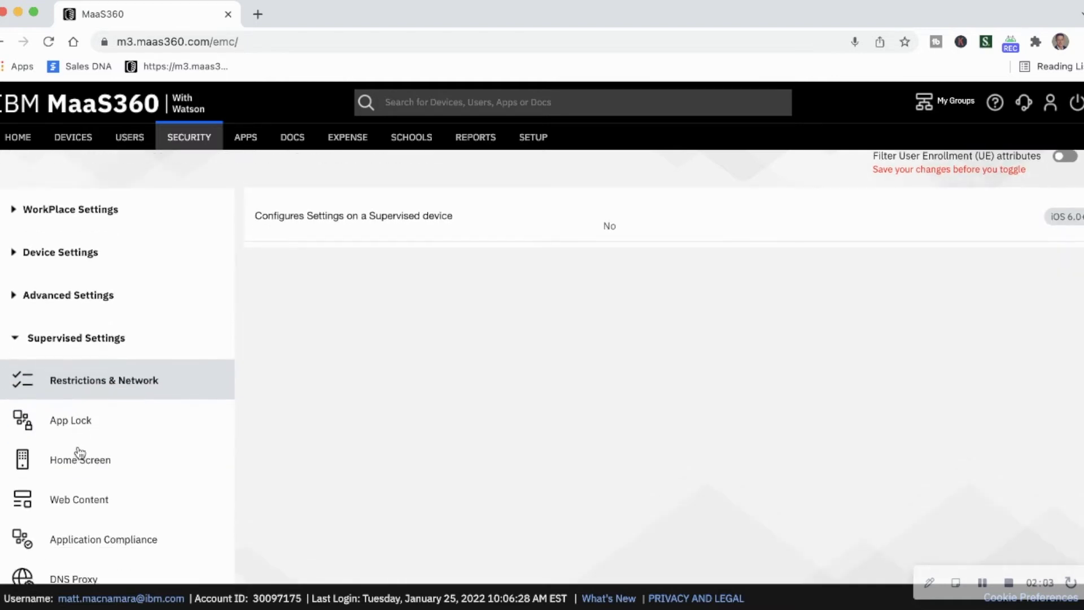
pyautogui.scroll(-2, 80, 453)
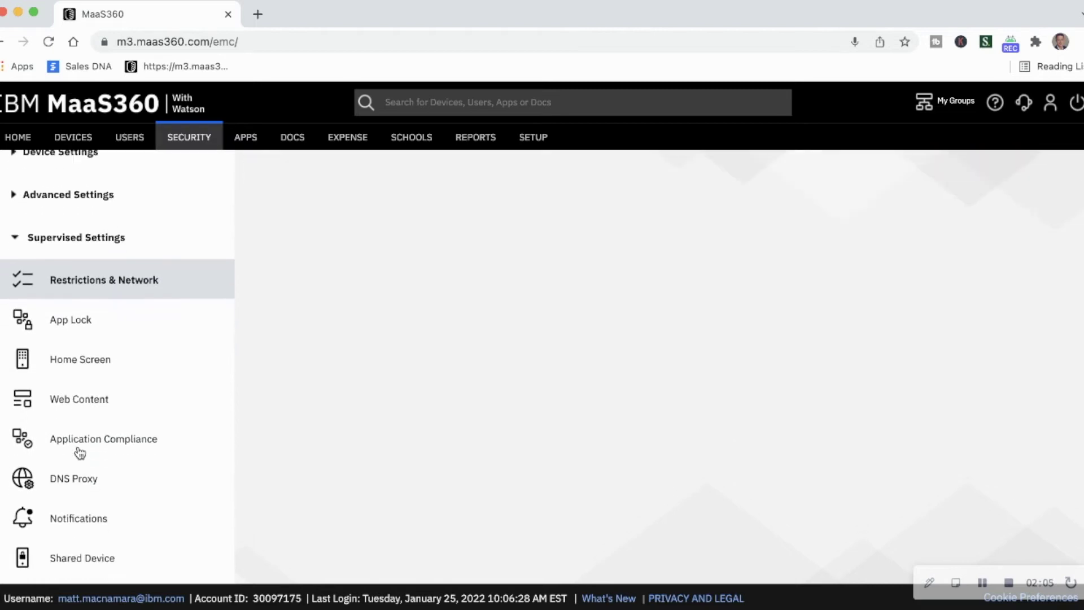
pyautogui.scroll(5, 80, 453)
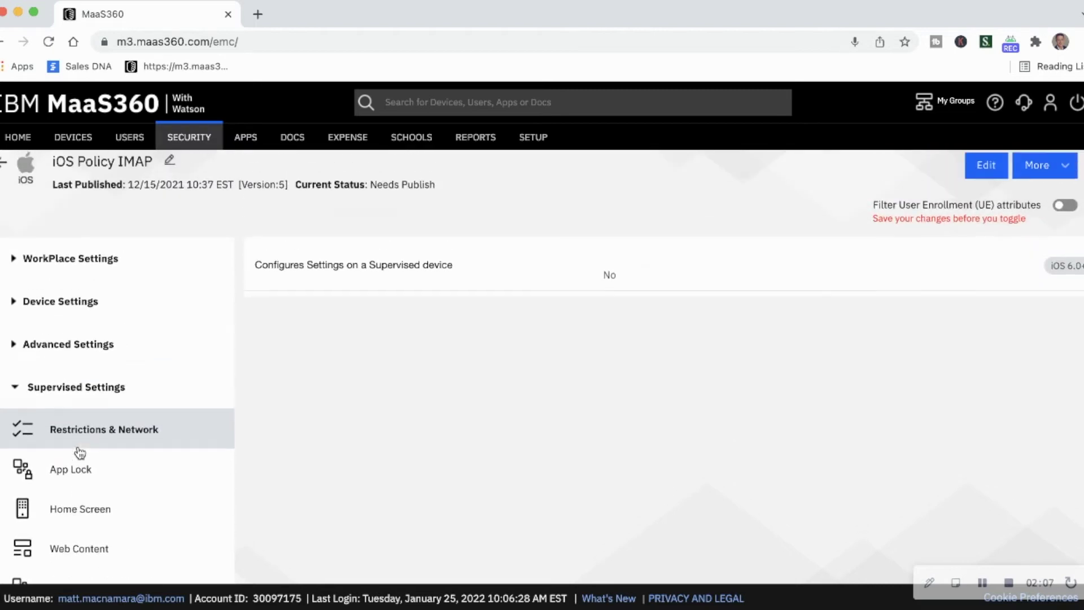
pyautogui.click(62, 400)
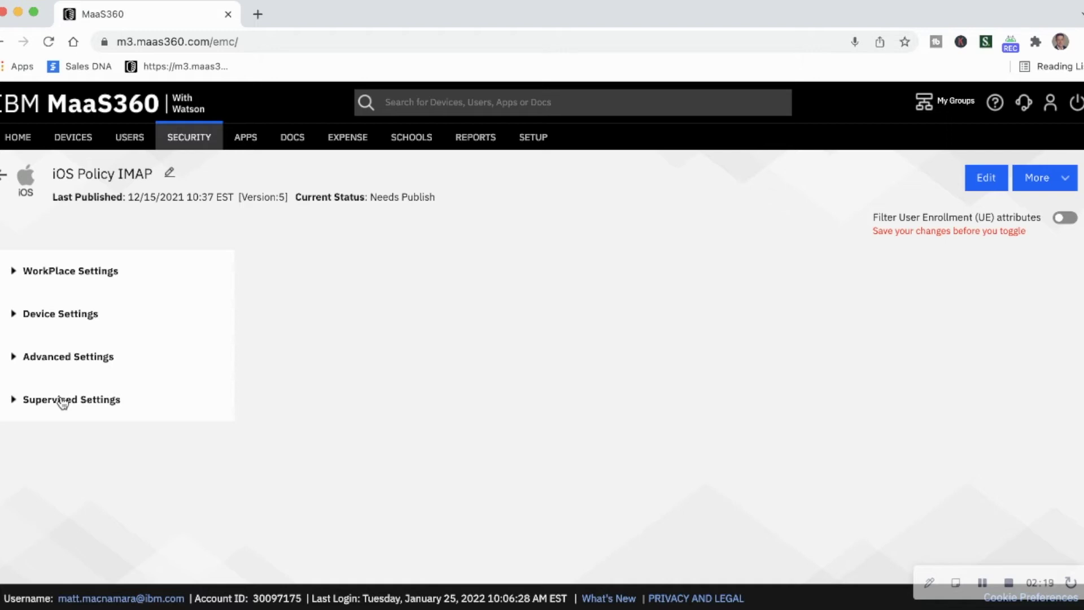
# Step: Expand Device Settings and review the Passcode options: enforced passcode, simple passcodes allowed, alphanumeric not required
pyautogui.click(36, 324)
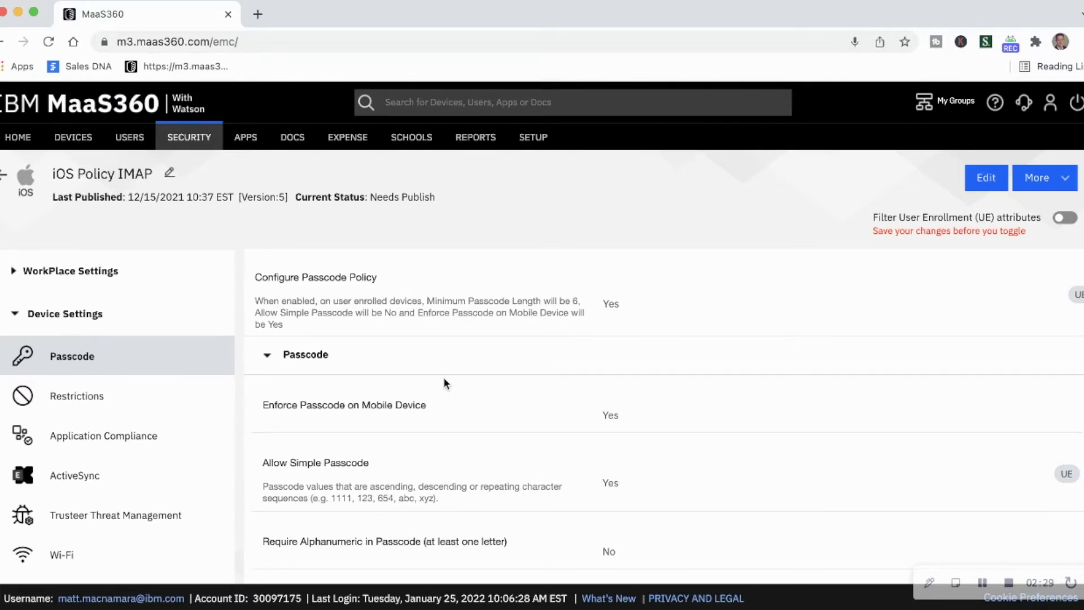
pyautogui.scroll(-2, 457, 356)
pyautogui.scroll(2, 458, 356)
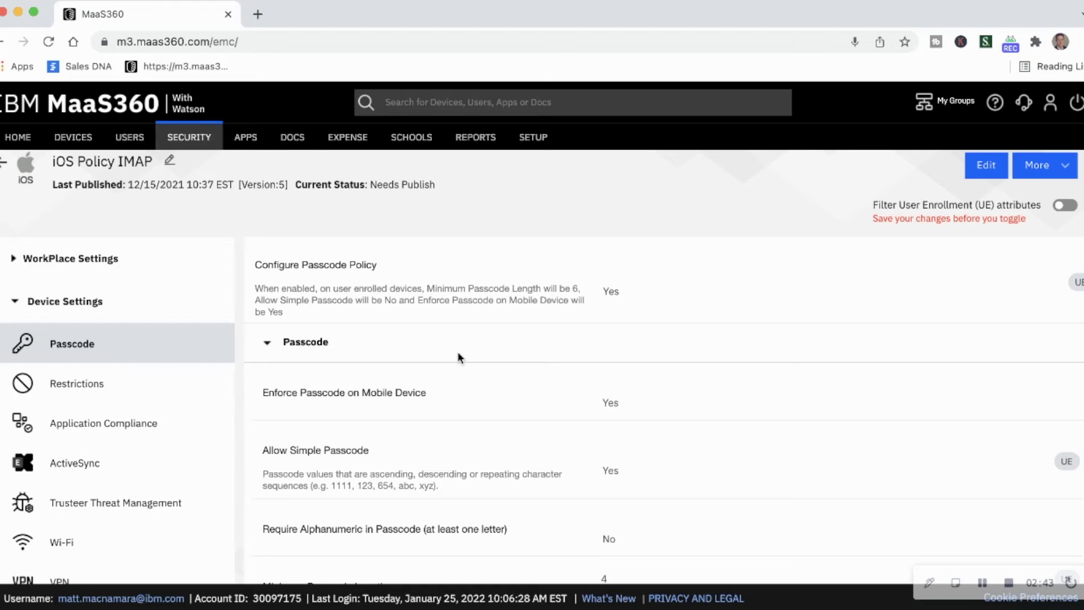
pyautogui.scroll(-1, 457, 357)
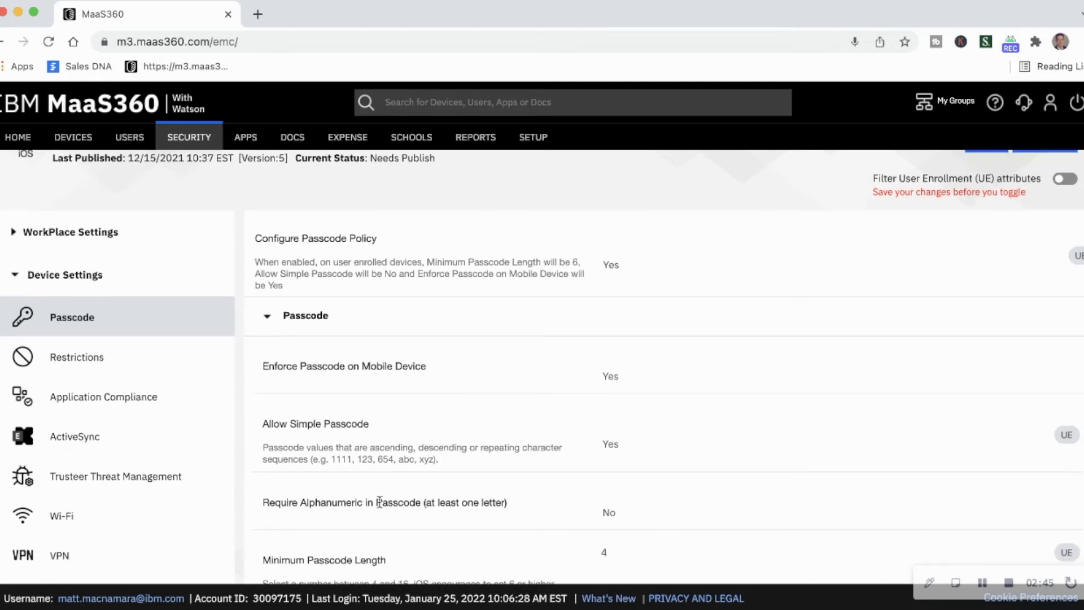
pyautogui.scroll(1, 486, 501)
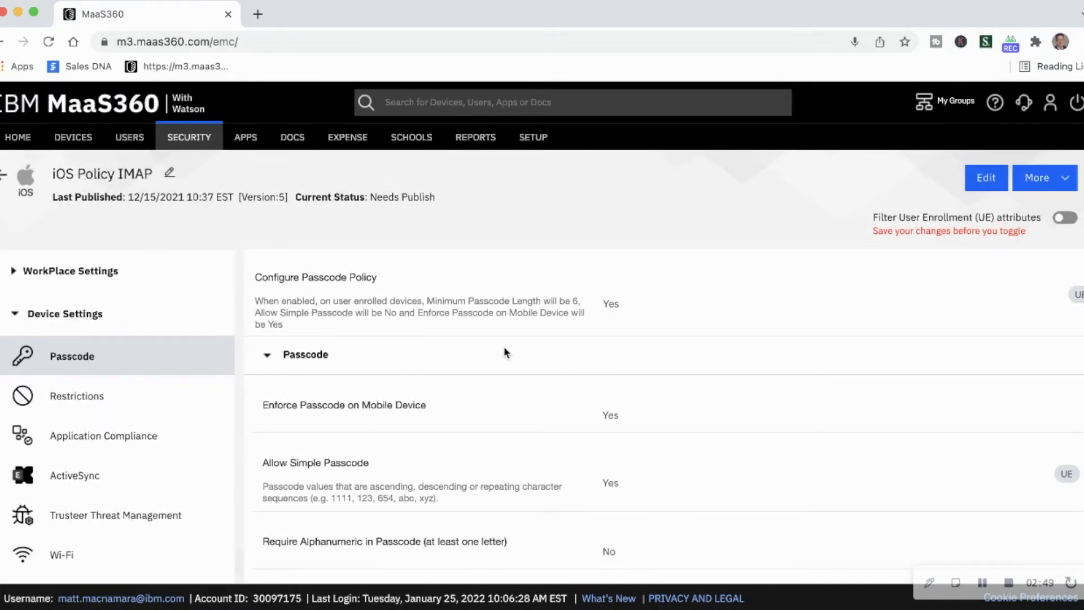
pyautogui.scroll(-1, 504, 352)
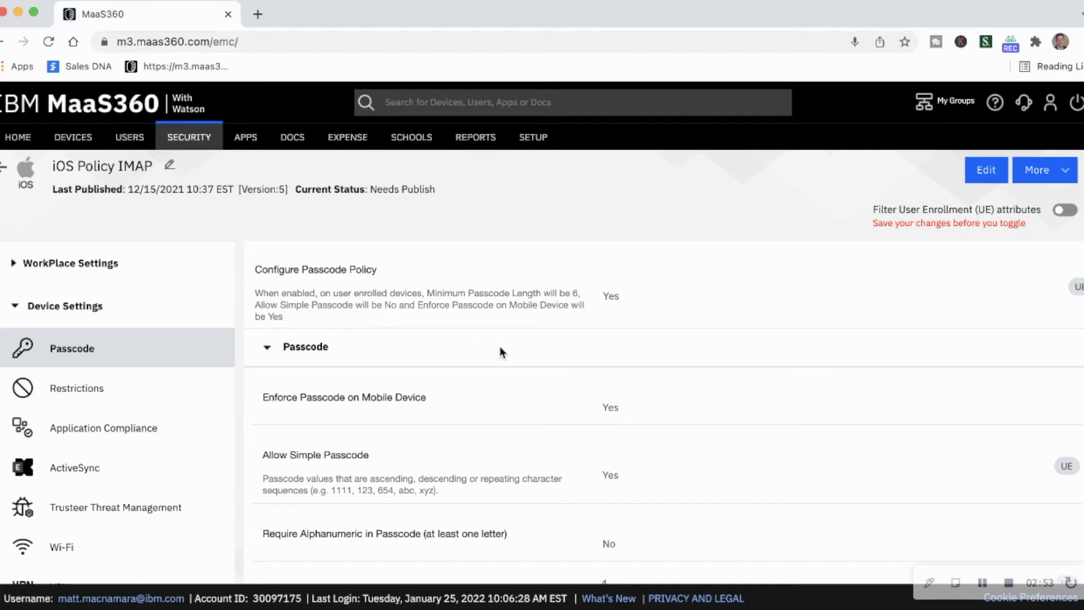
# Step: Show the policy's device Restrictions settings
pyautogui.click(156, 390)
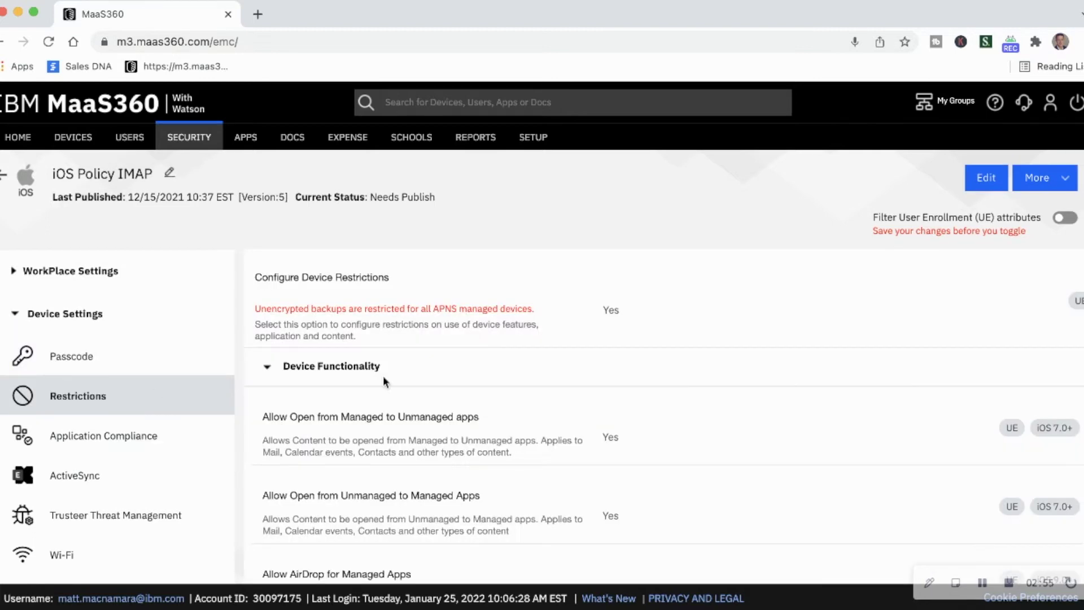
pyautogui.scroll(-10, 459, 391)
pyautogui.scroll(10, 459, 399)
# Step: Make the policy editable, review the restrictions, then show the Application Compliance settings
pyautogui.click(990, 179)
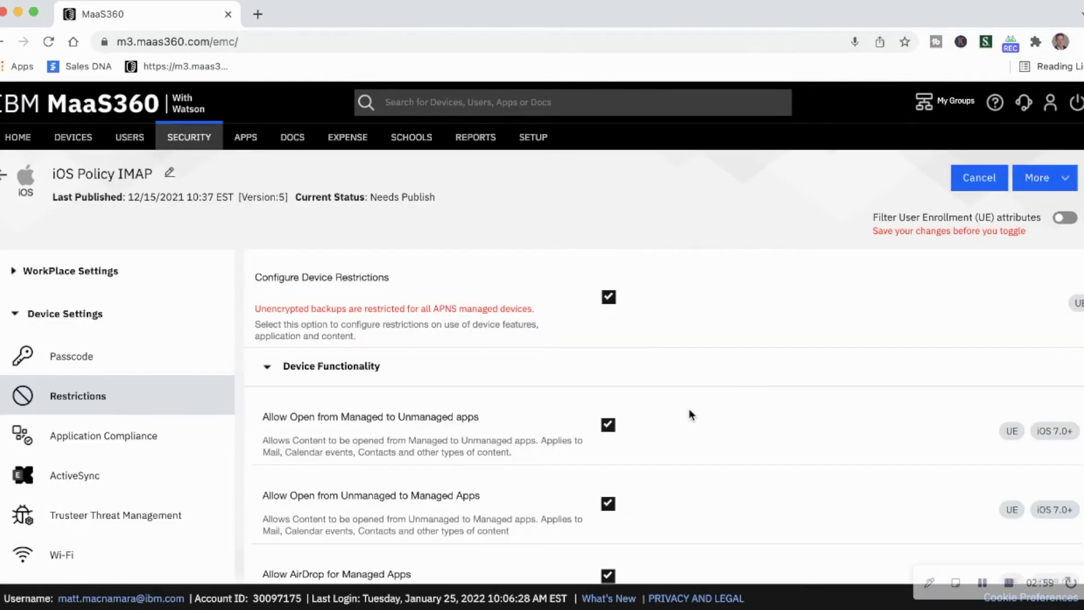
pyautogui.scroll(-15, 690, 412)
pyautogui.scroll(-20, 689, 414)
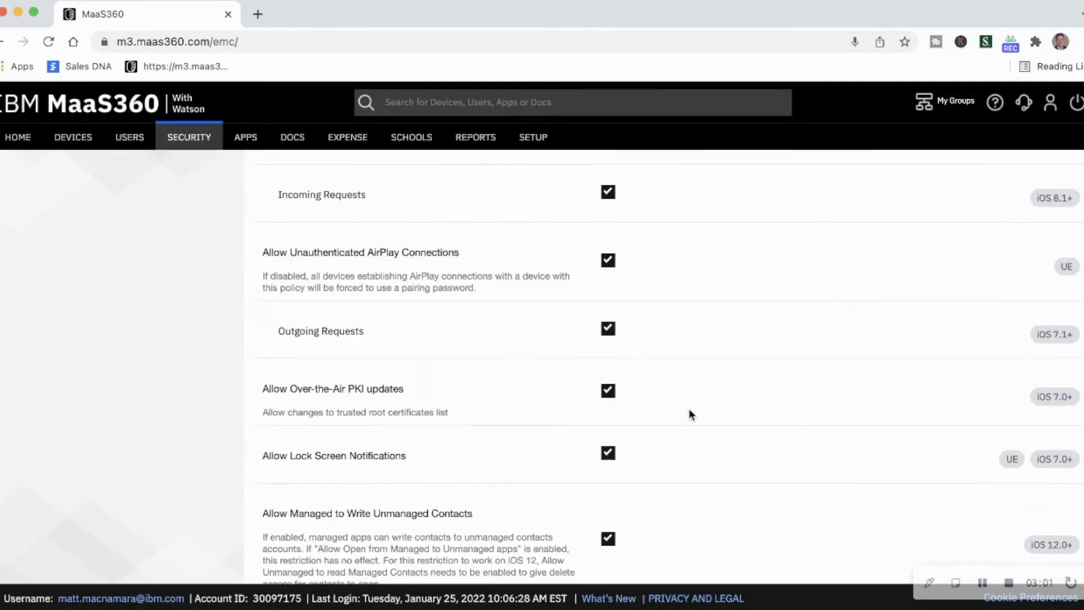
pyautogui.scroll(-3, 689, 411)
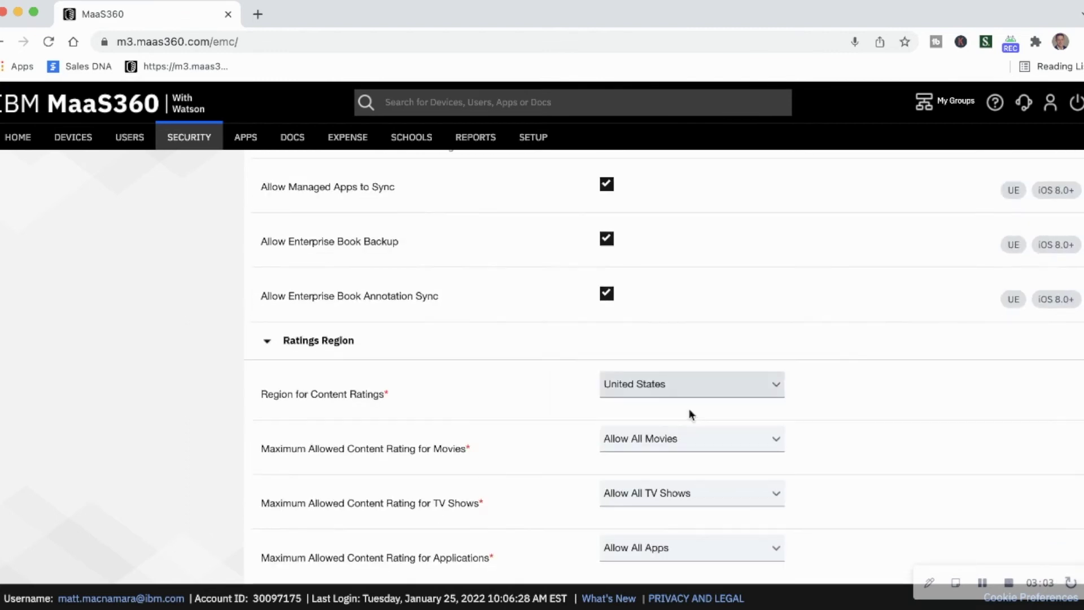
pyautogui.scroll(20, 689, 412)
pyautogui.scroll(2, 689, 408)
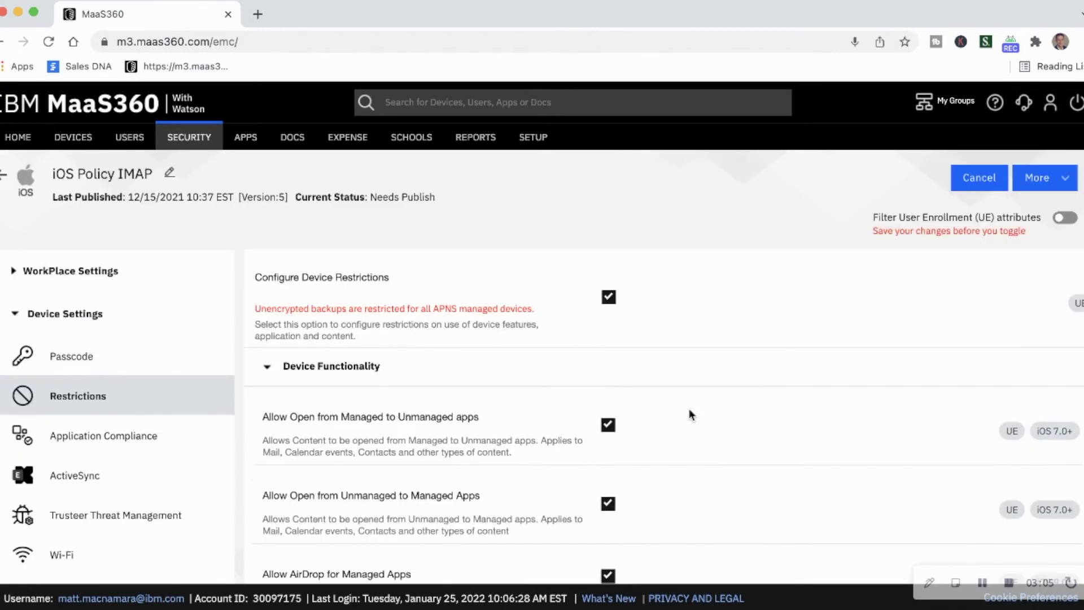
pyautogui.scroll(-6, 689, 409)
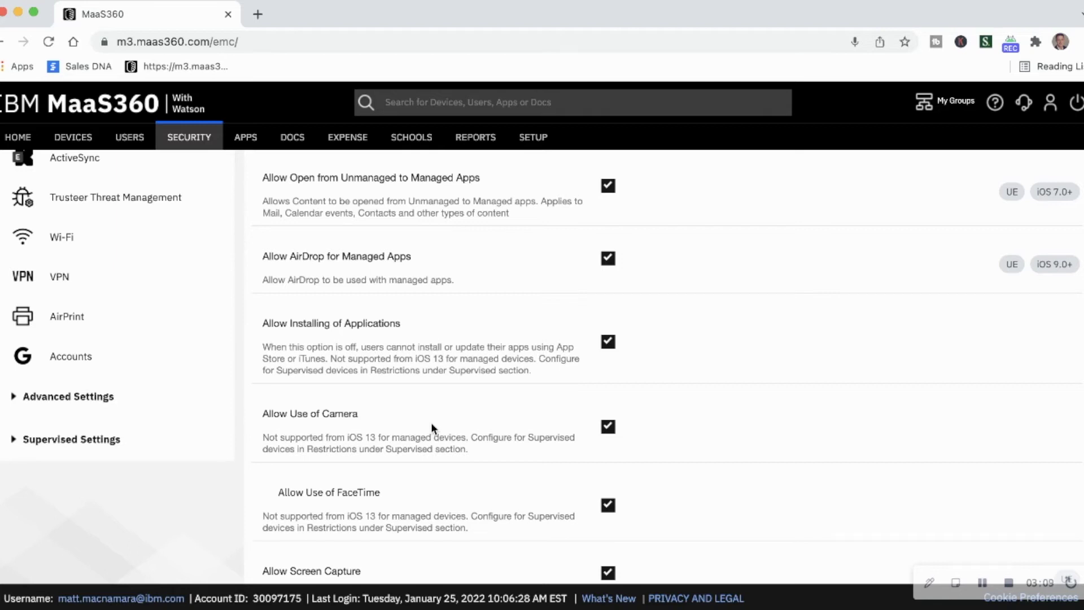
pyautogui.scroll(6, 432, 423)
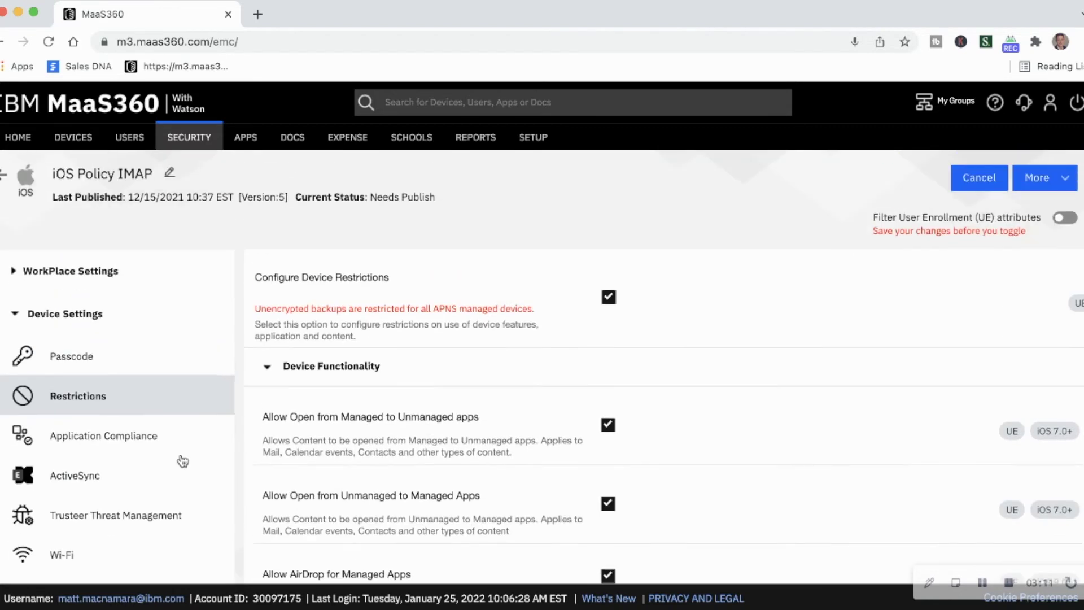
pyautogui.click(145, 435)
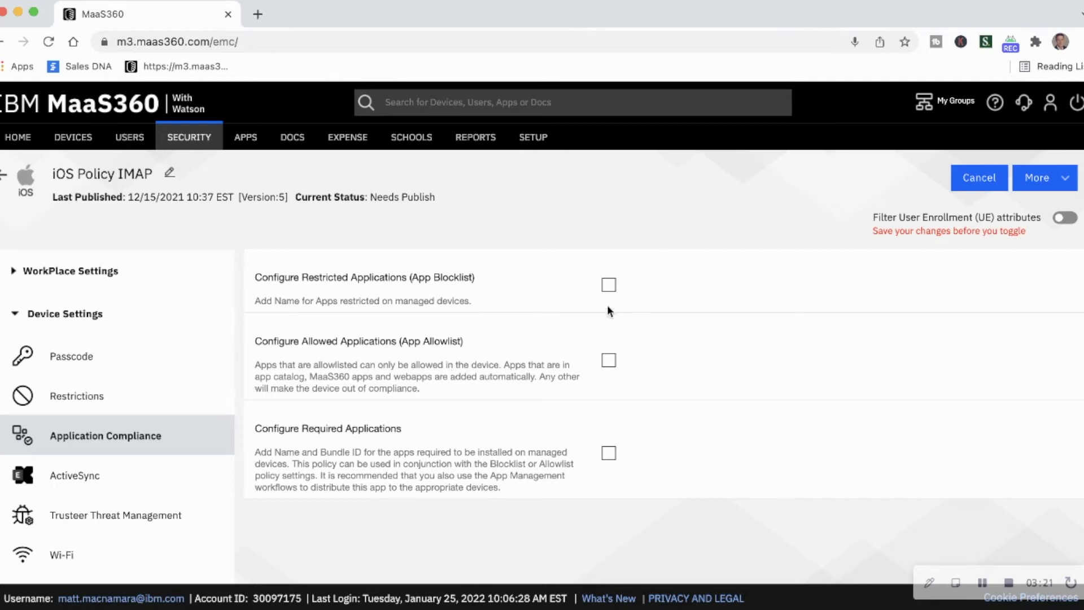
# Step: Enable the App Blocklist and add TikTok as a restricted application
pyautogui.click(609, 285)
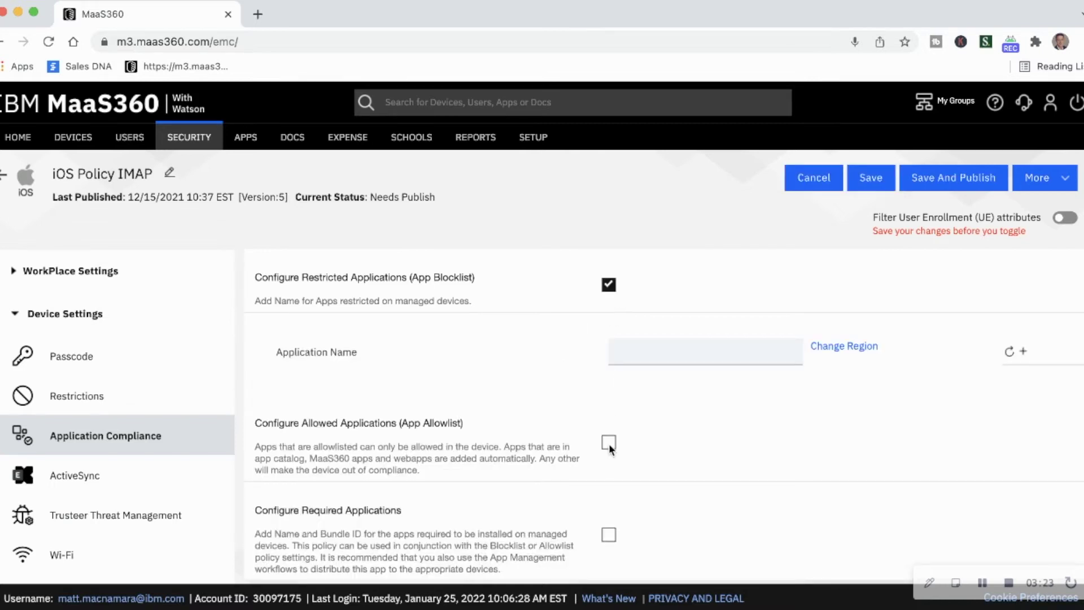
pyautogui.click(650, 357)
pyautogui.write('tiktok')
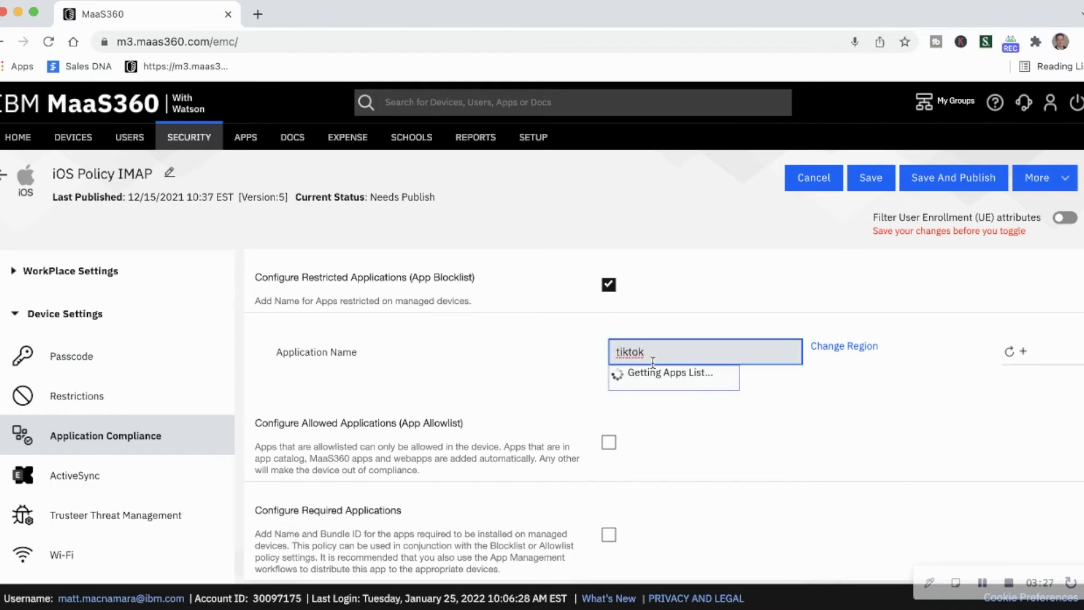
pyautogui.click(662, 402)
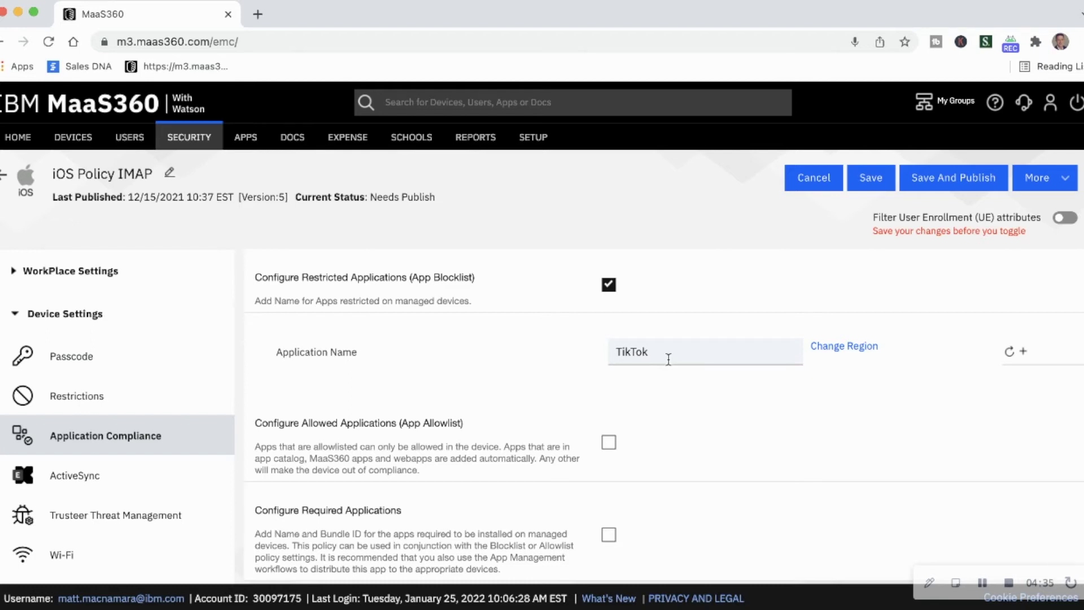
pyautogui.click(42, 475)
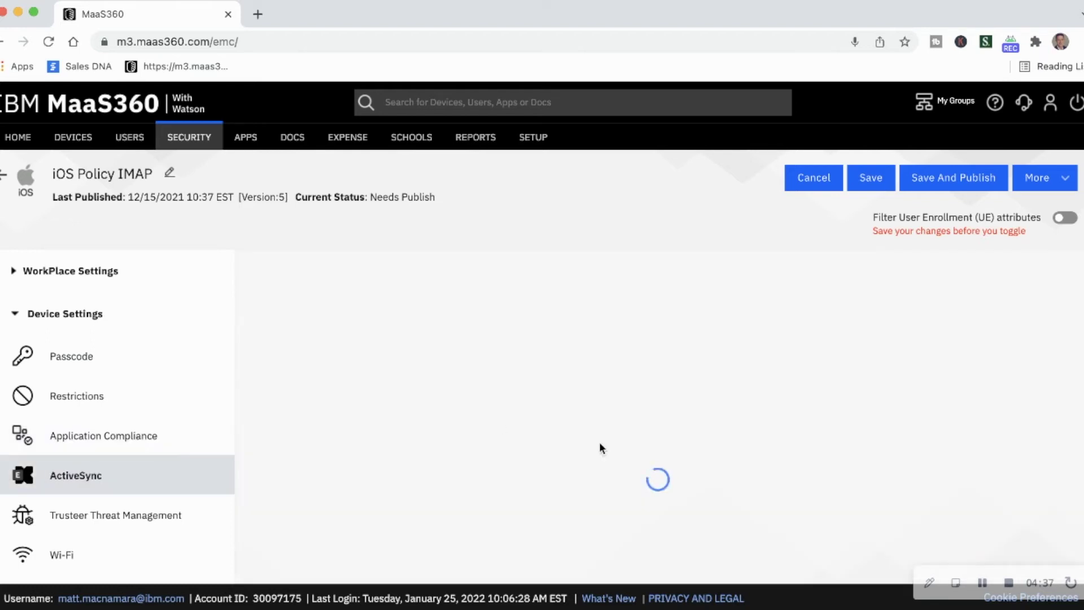
# Step: Enable Configure ActiveSync Settings, leaving the account and server fields empty
pyautogui.click(609, 275)
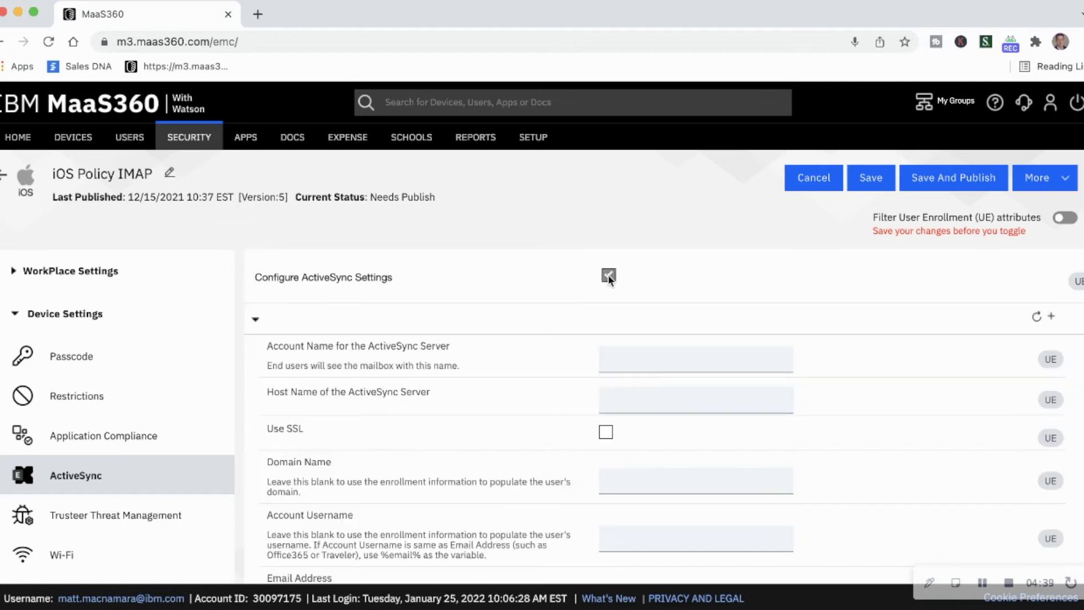
pyautogui.scroll(-15, 555, 429)
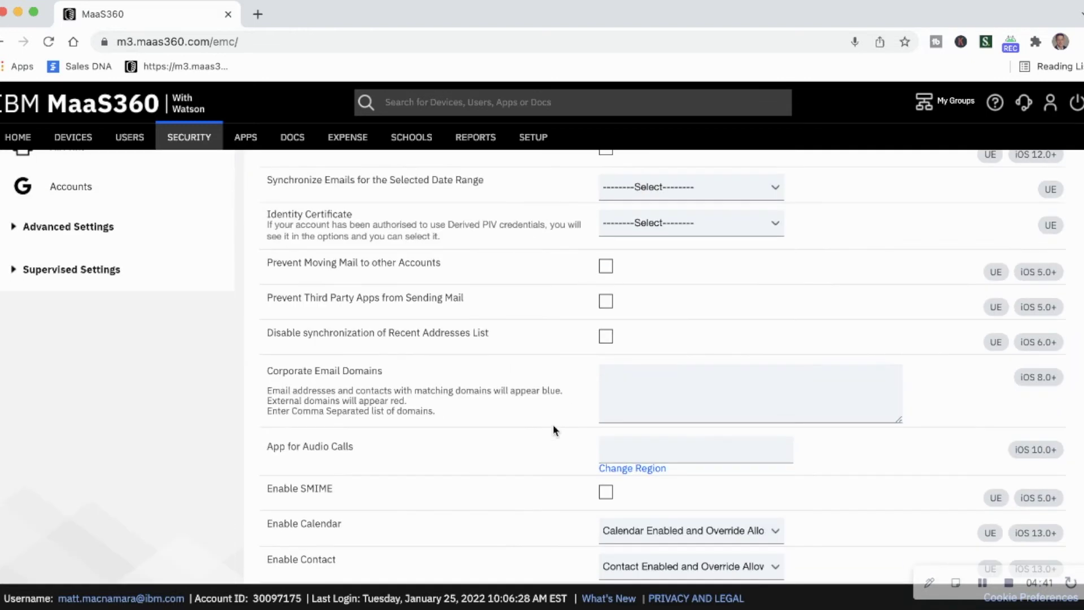
pyautogui.scroll(15, 555, 431)
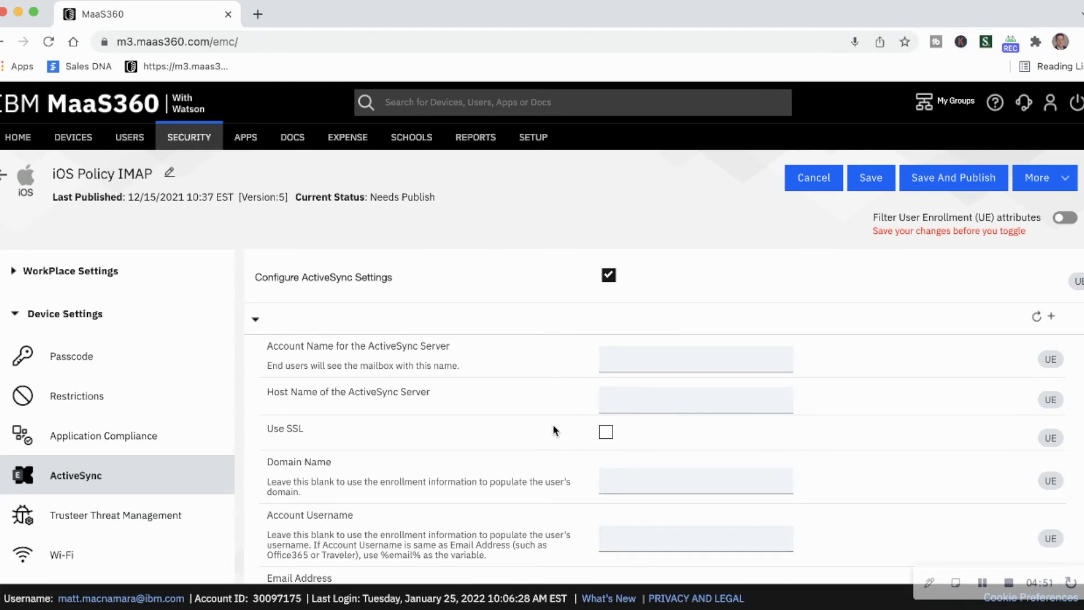
pyautogui.click(187, 520)
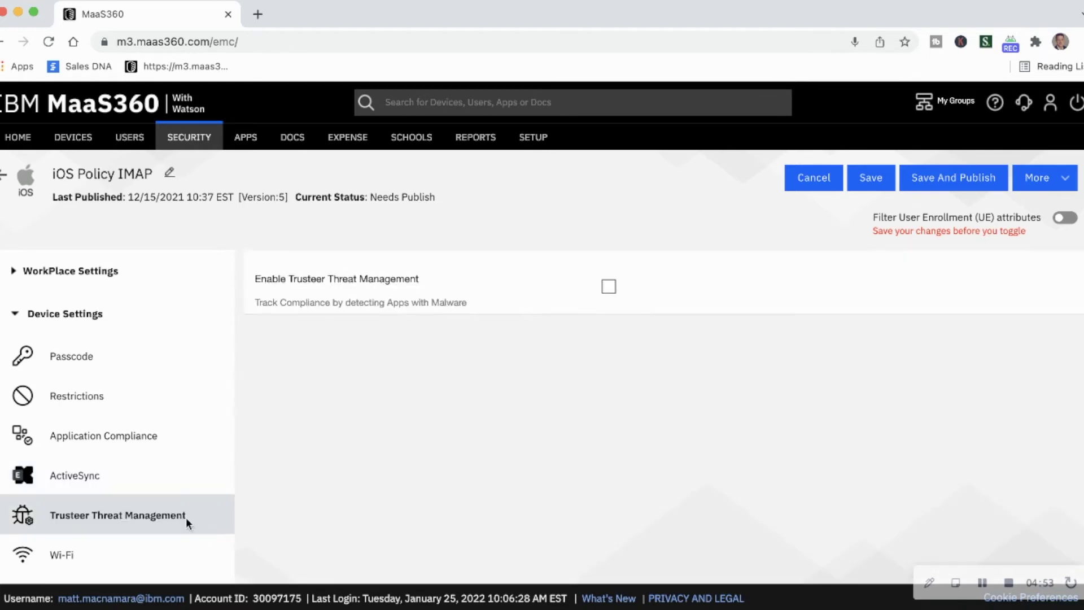
# Step: Enable Trusteer Threat Management, leaving the app-exceptions field empty
pyautogui.click(608, 287)
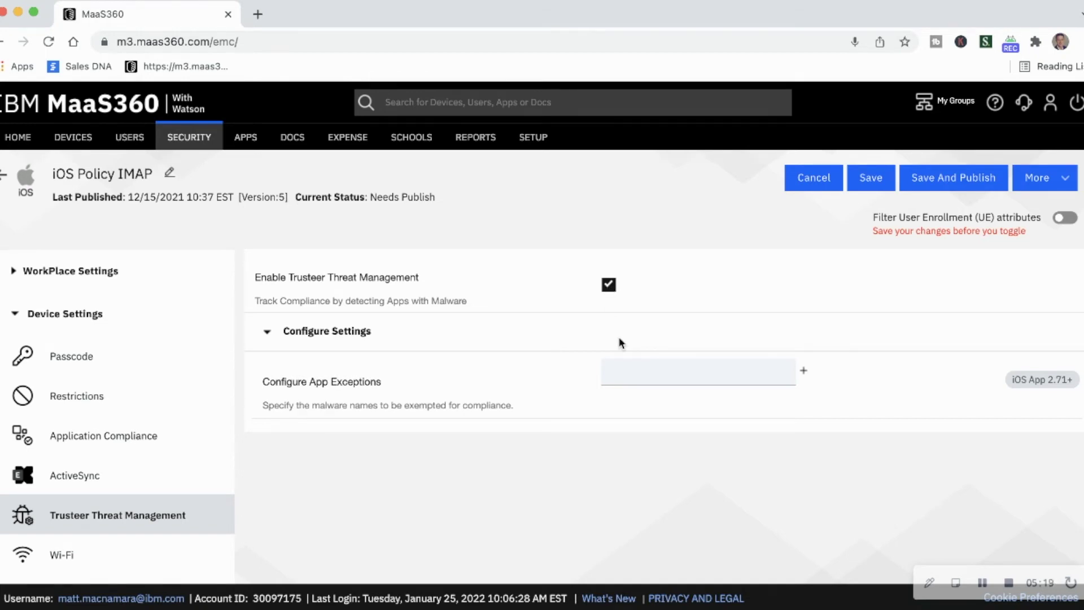
pyautogui.scroll(-3, 620, 341)
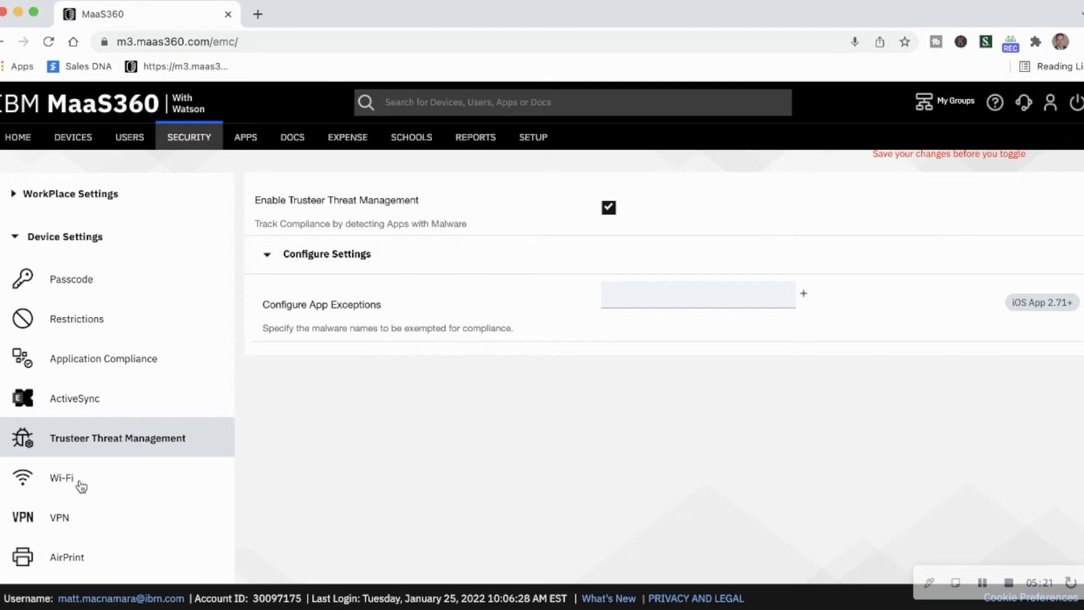
pyautogui.click(79, 483)
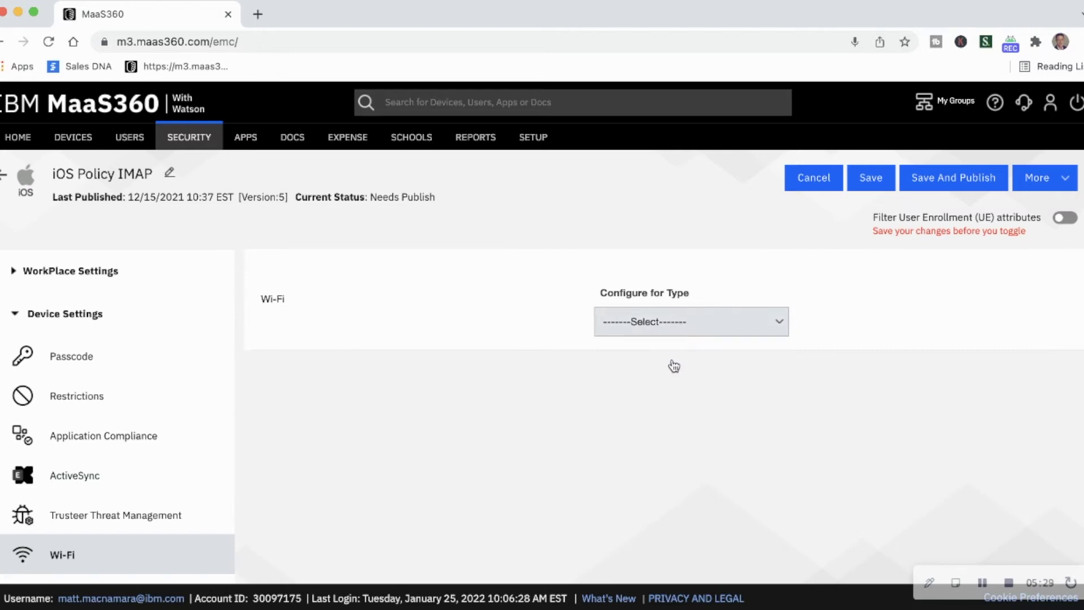
# Step: Set the Wi-Fi profile type to WEP, leaving SSID and password blank
pyautogui.click(673, 364)
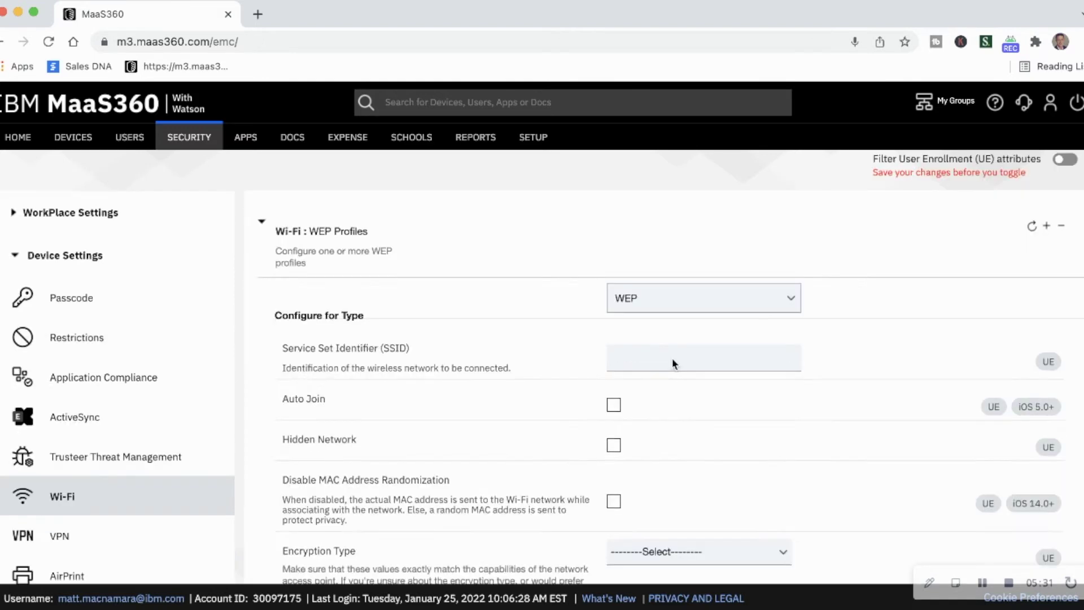
pyautogui.scroll(-4, 672, 357)
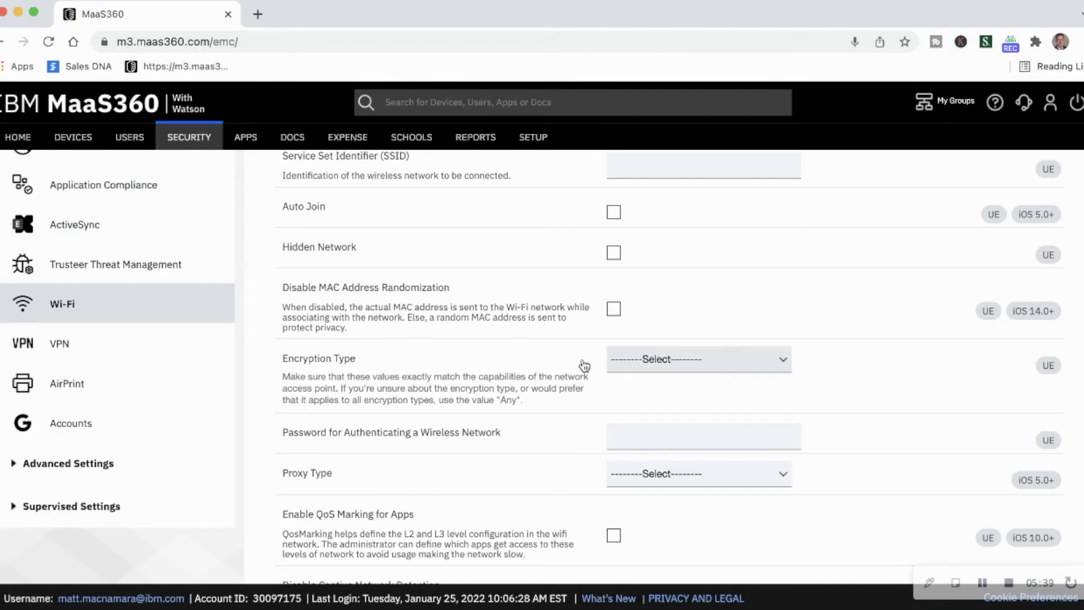
pyautogui.scroll(3, 97, 309)
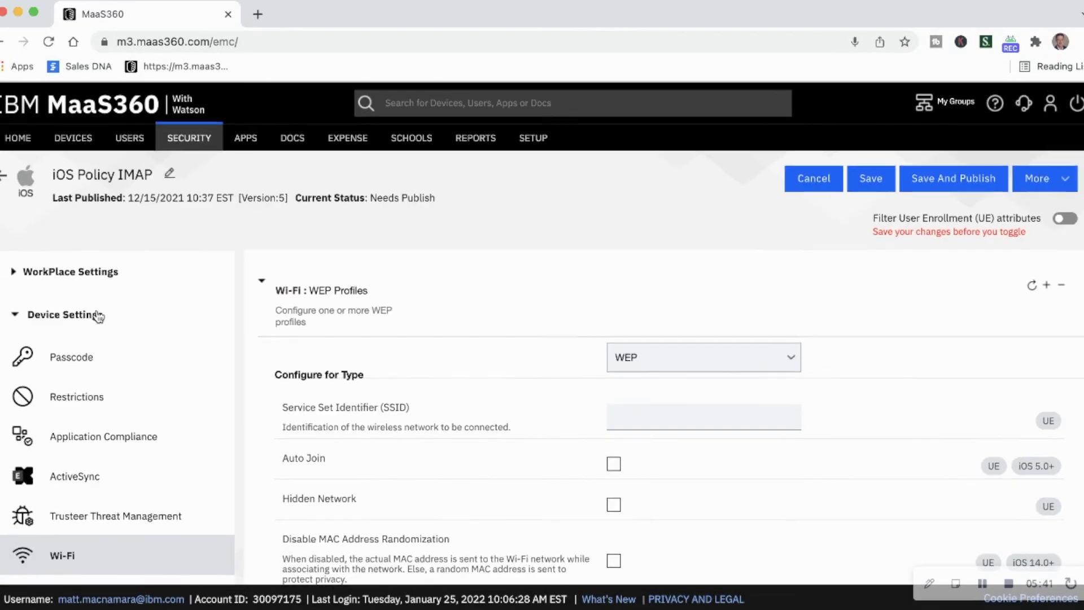
pyautogui.click(88, 318)
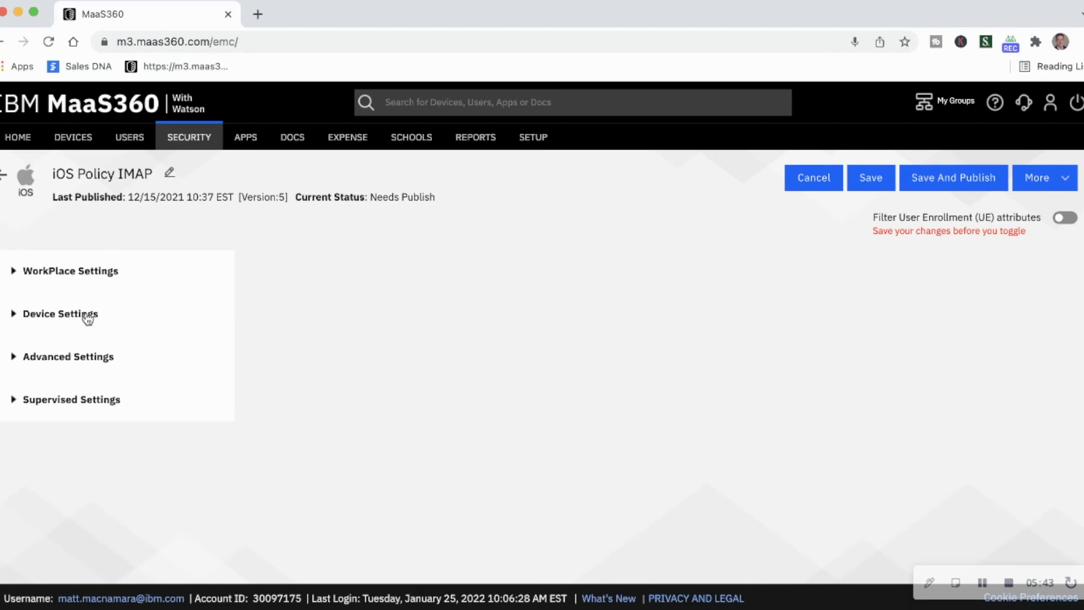
pyautogui.click(88, 411)
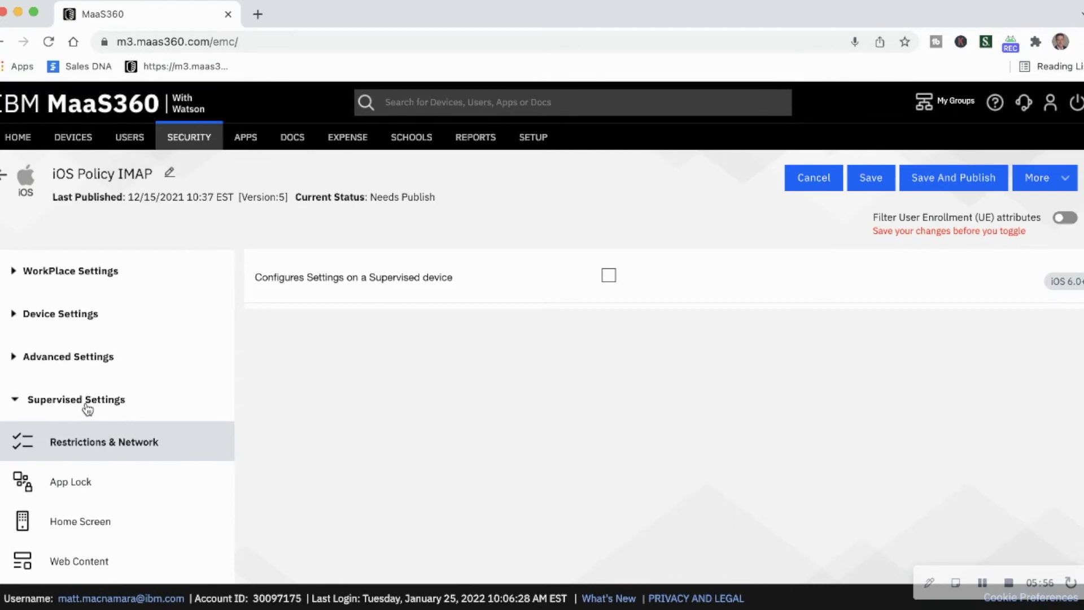
pyautogui.click(608, 277)
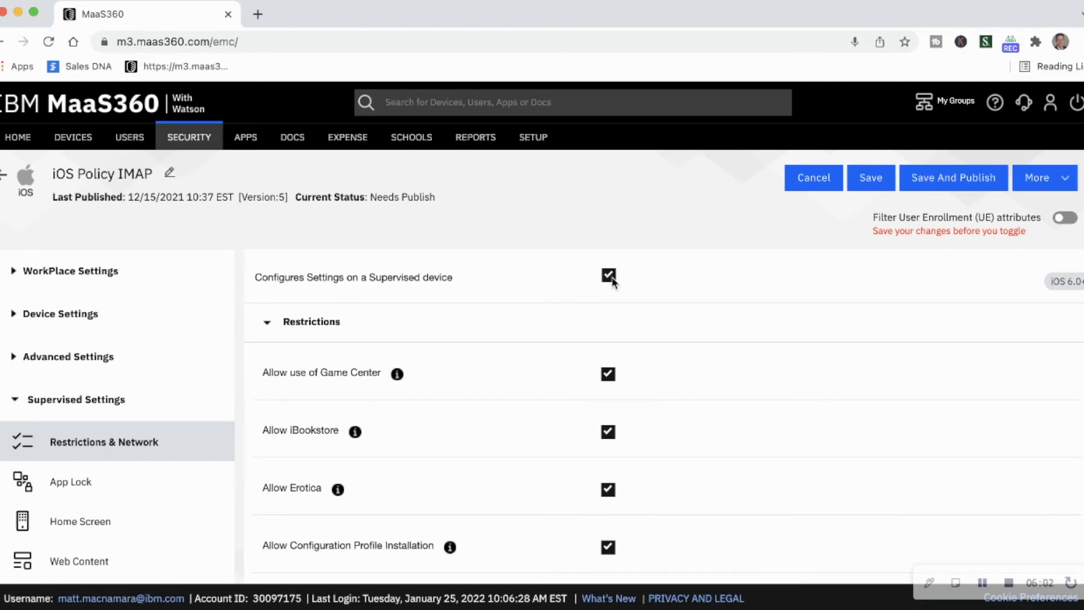
pyautogui.scroll(-6, 674, 398)
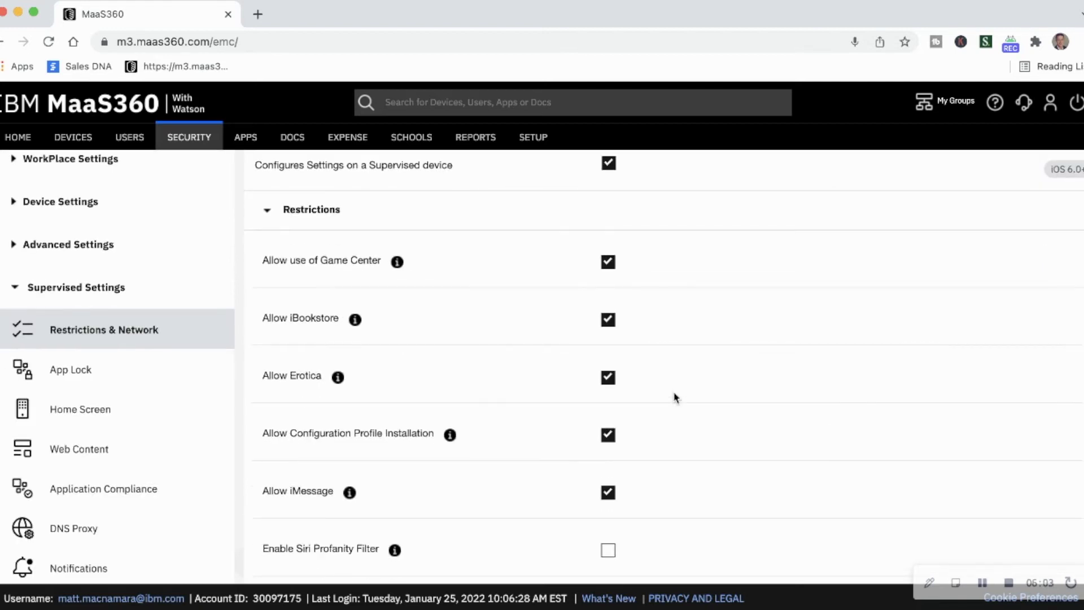
pyautogui.scroll(-20, 675, 398)
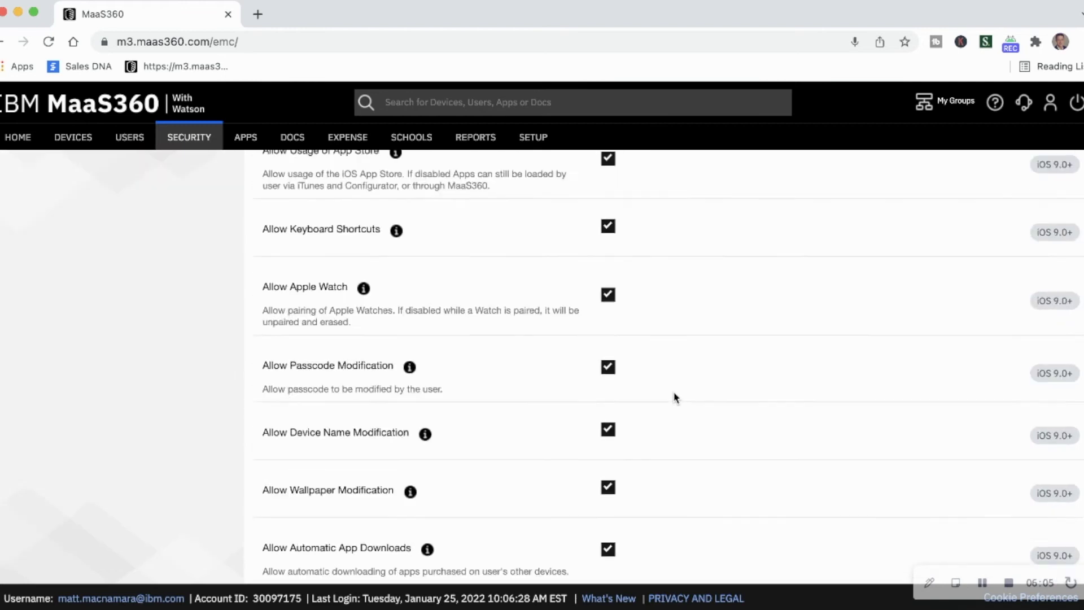
pyautogui.scroll(15, 675, 399)
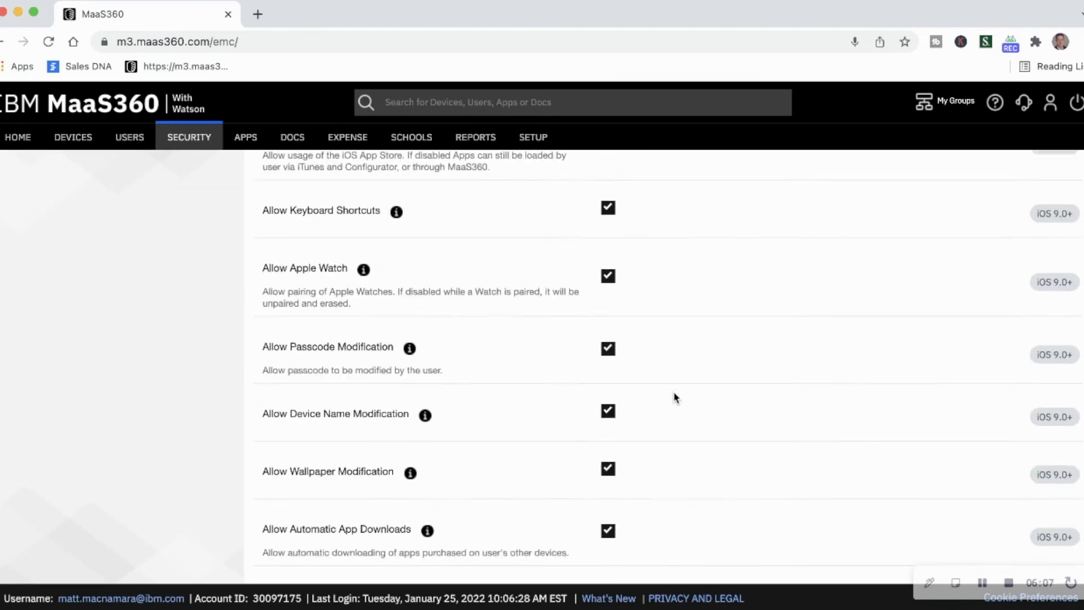
pyautogui.scroll(-10, 675, 398)
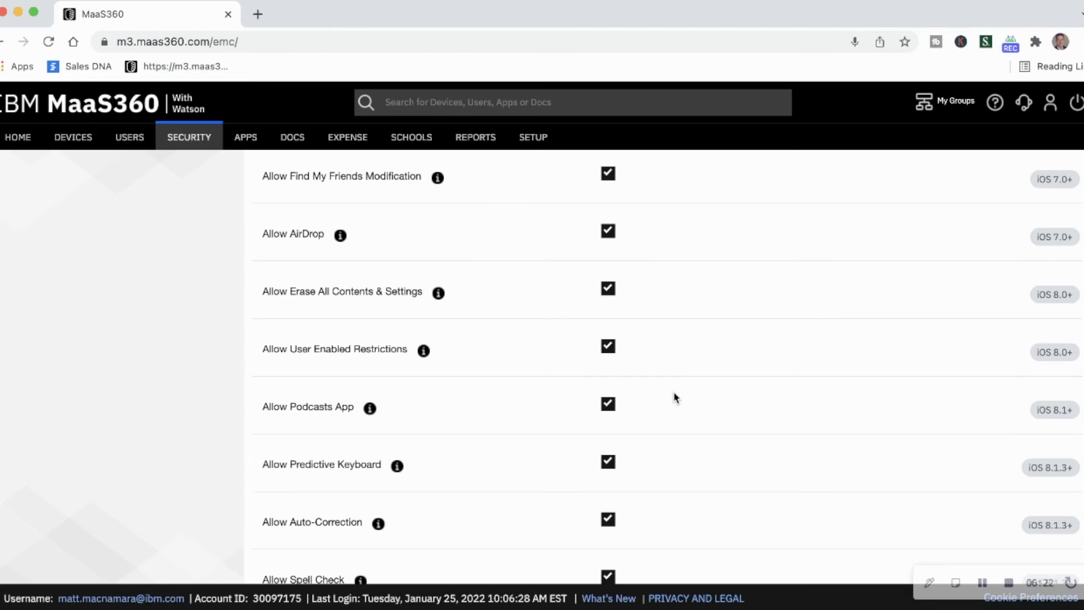
pyautogui.scroll(7, 675, 398)
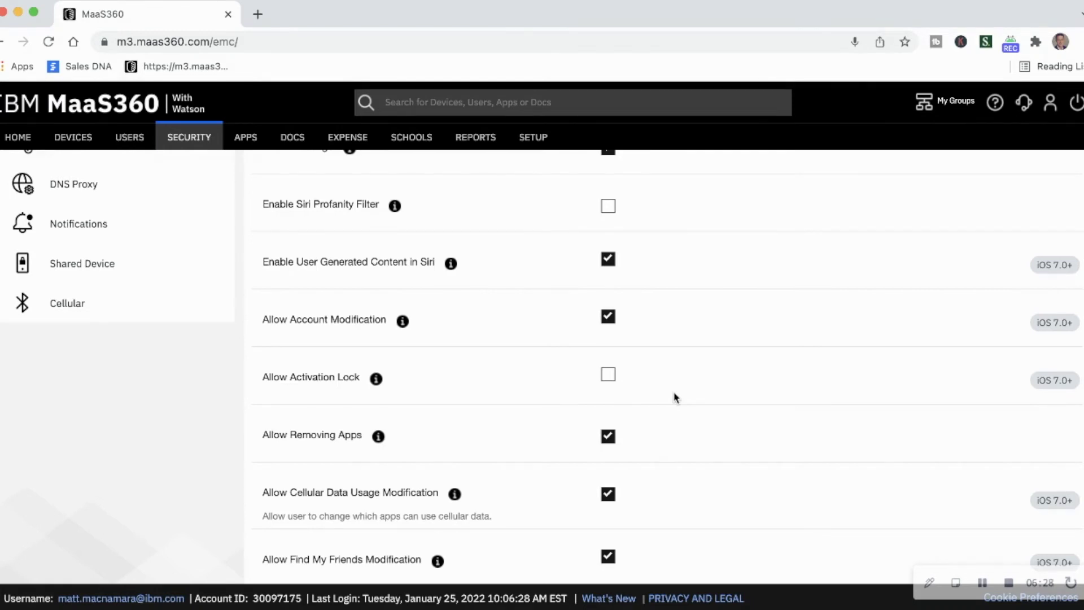
pyautogui.scroll(-20, 675, 398)
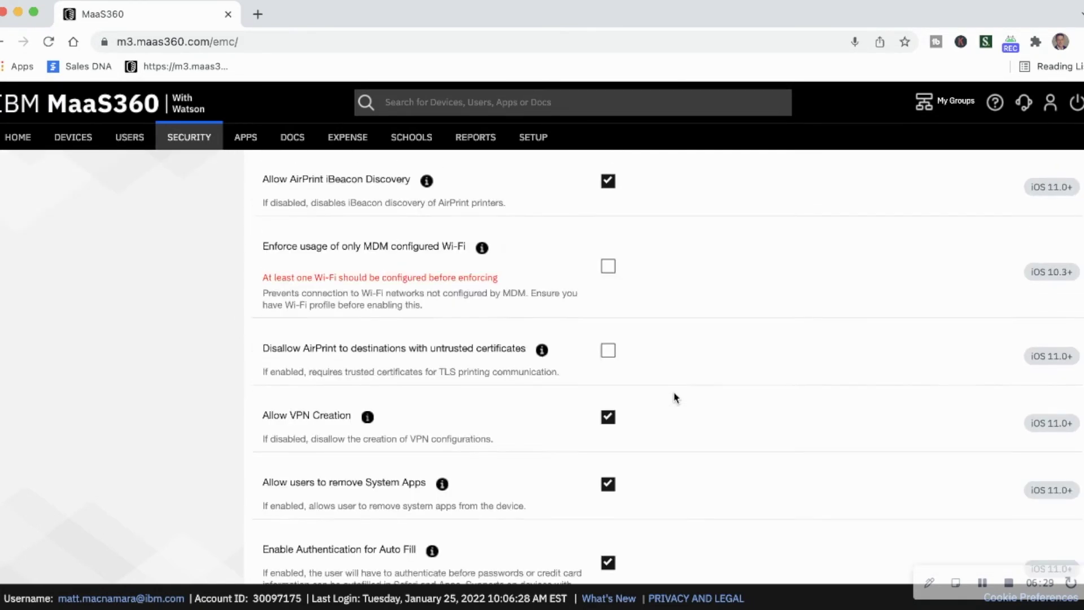
pyautogui.scroll(-20, 675, 398)
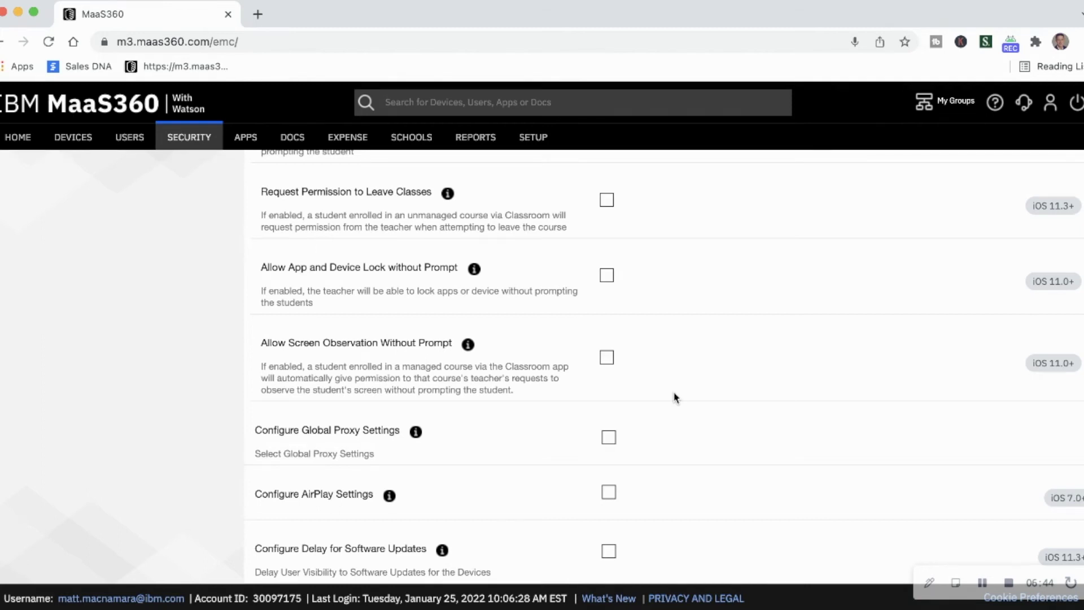
pyautogui.scroll(20, 676, 397)
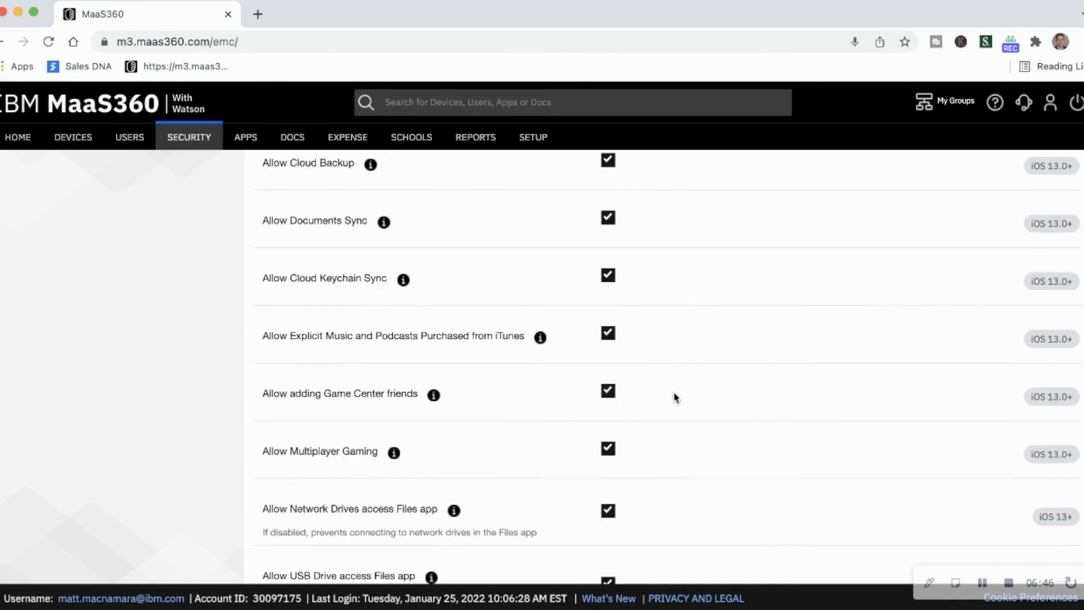
pyautogui.scroll(15, 675, 397)
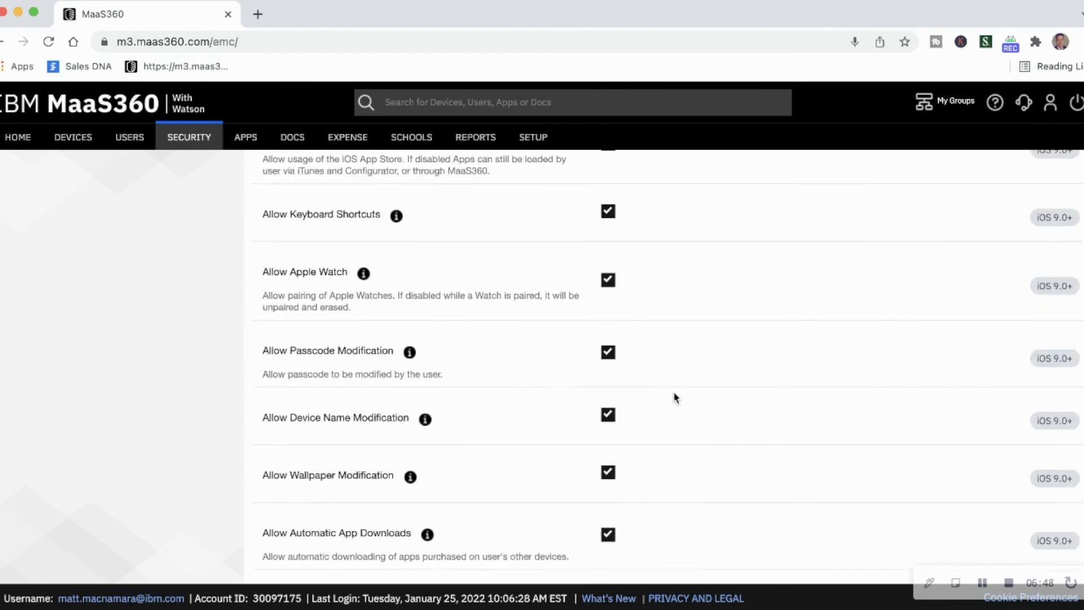
pyautogui.scroll(15, 675, 398)
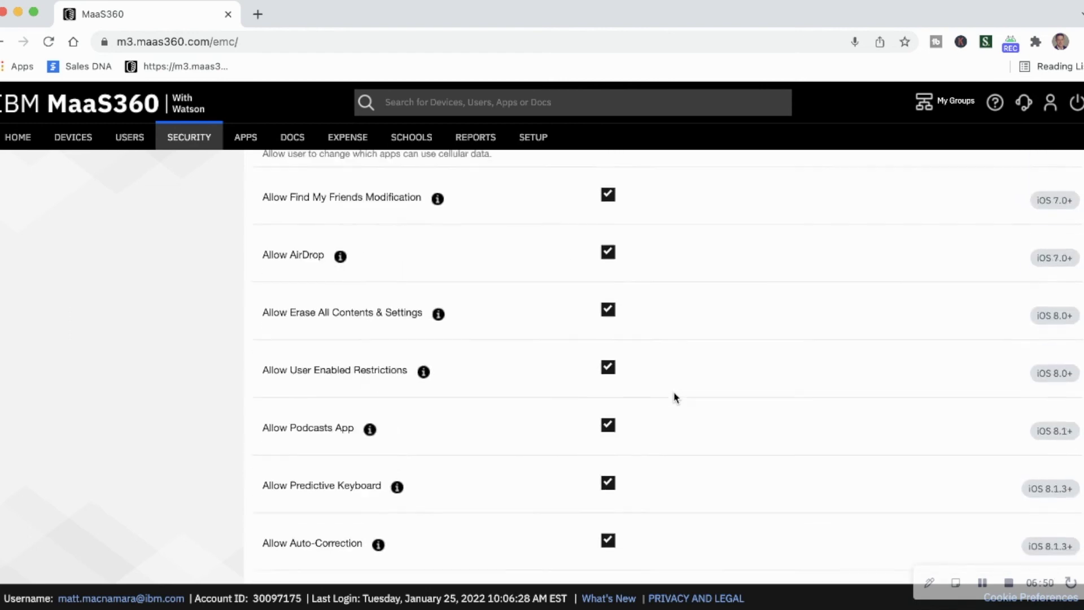
pyautogui.scroll(-7, 675, 398)
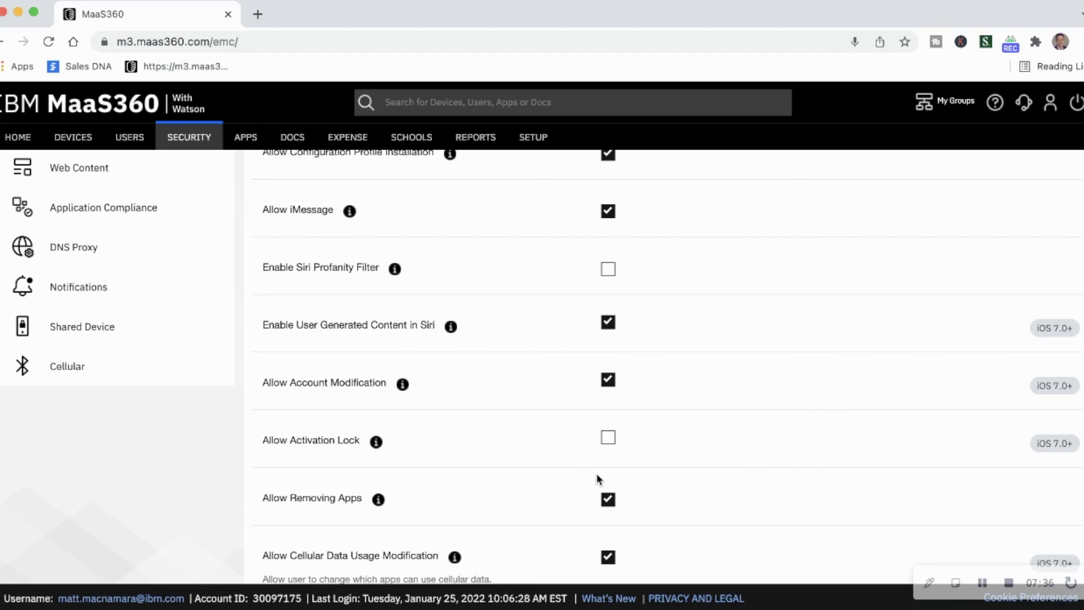
pyautogui.scroll(8, 597, 473)
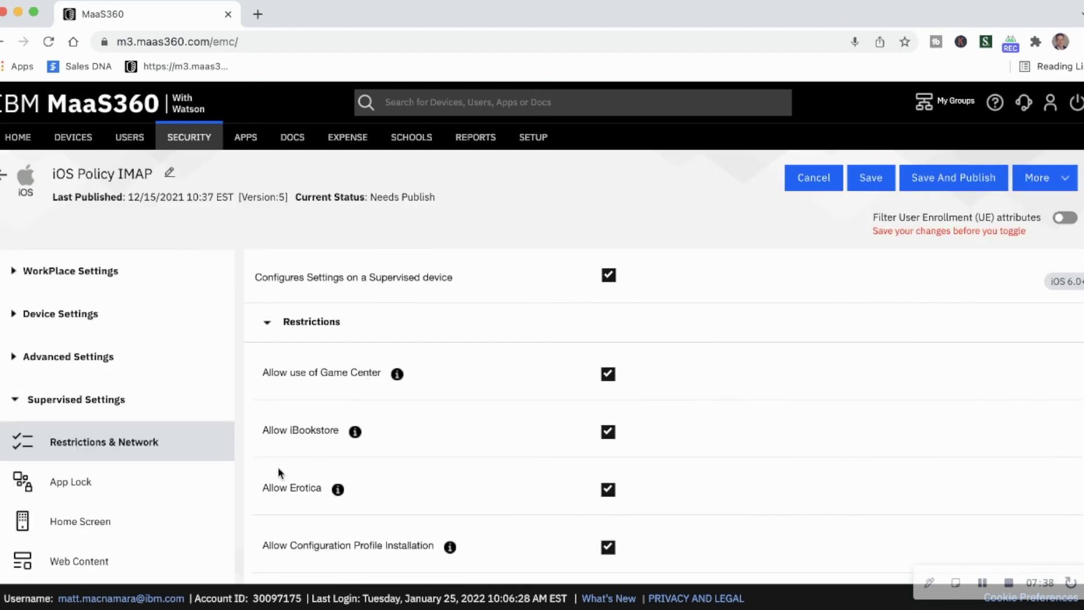
pyautogui.scroll(-2, 161, 437)
pyautogui.click(95, 414)
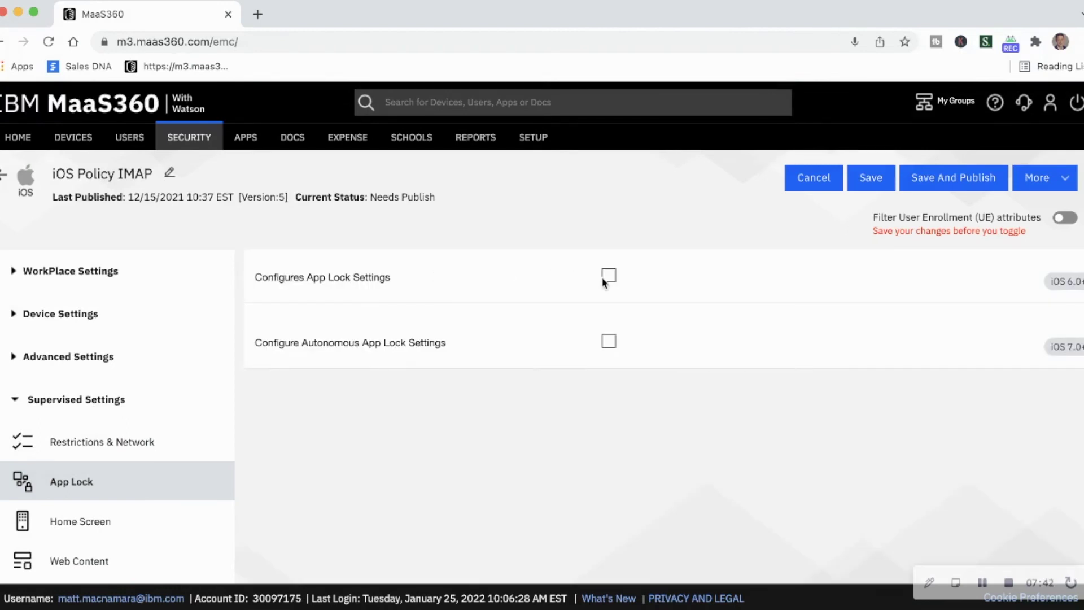
# Step: Enable App Lock configuration, with the Application Identifier still empty and touch and rotation allowed
pyautogui.click(609, 276)
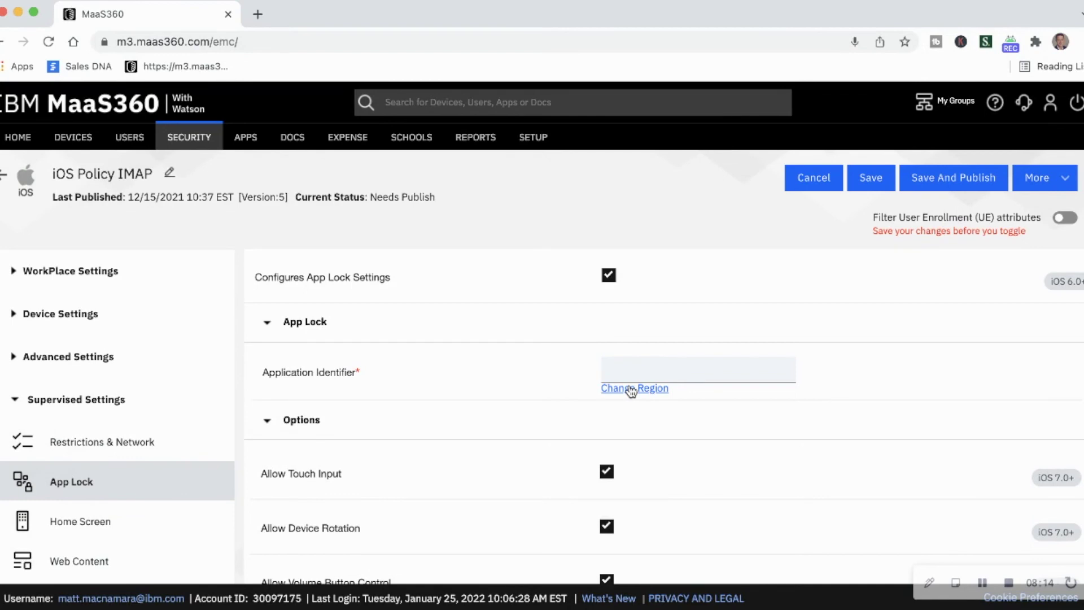
pyautogui.scroll(-5, 630, 389)
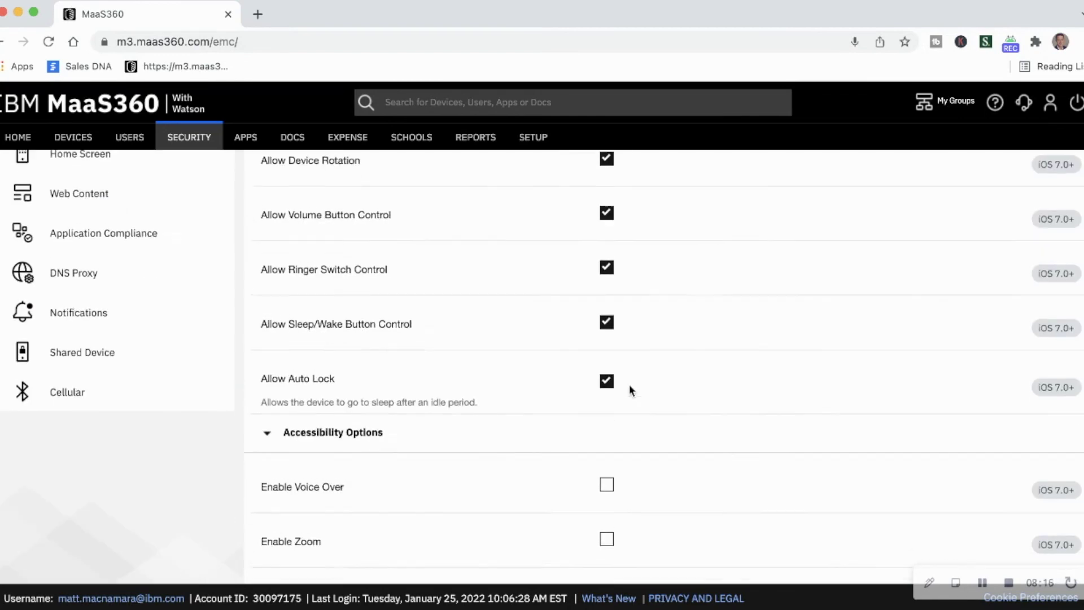
pyautogui.scroll(3, 629, 389)
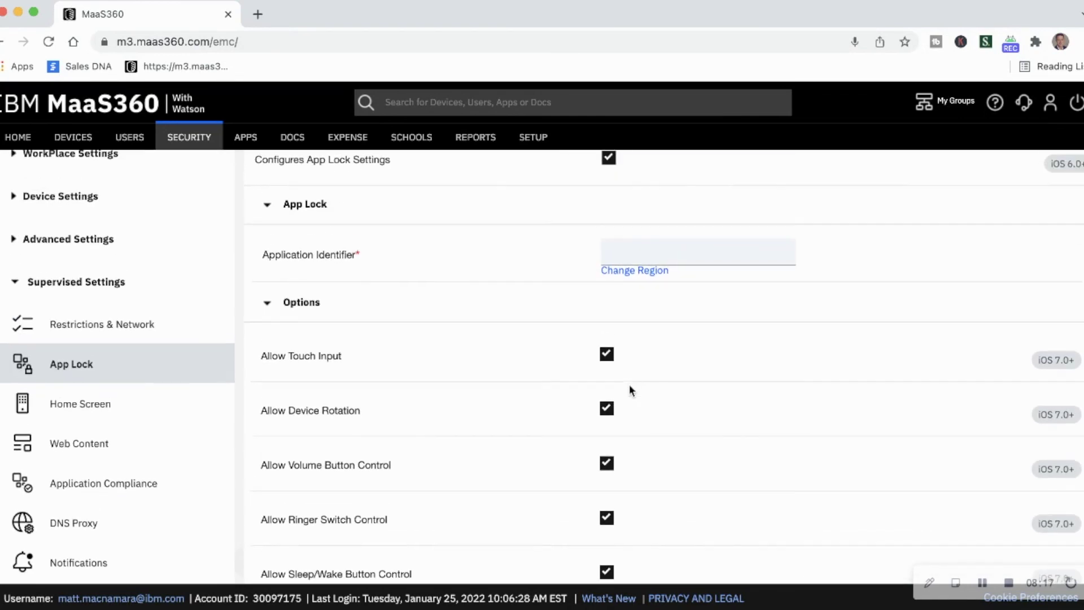
pyautogui.click(103, 414)
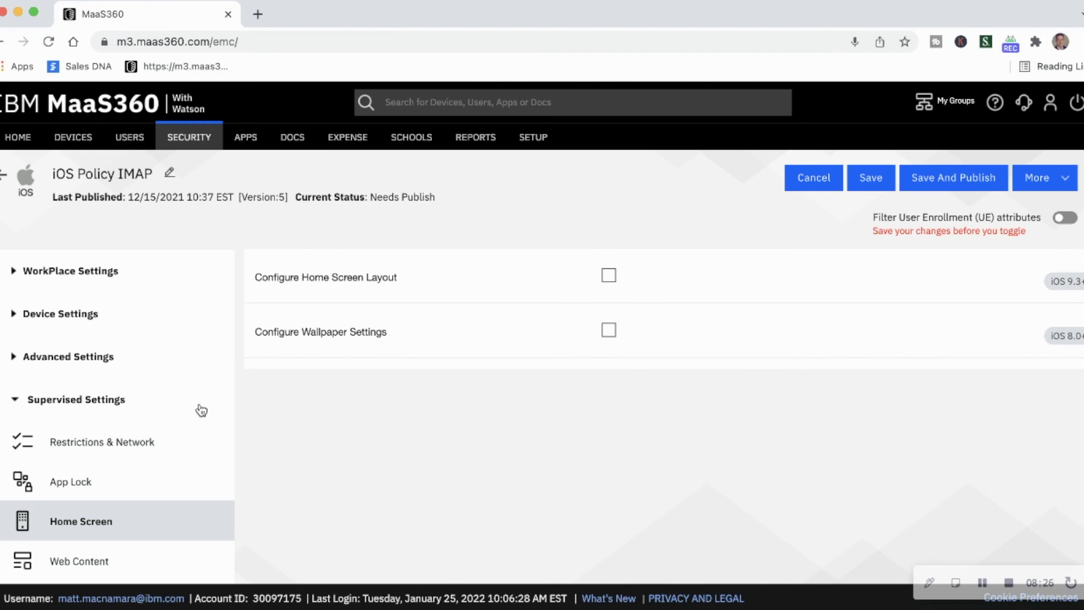
# Step: Enable Home Screen Layout and Web Content settings, with filtering set to Specific WebSites Only
pyautogui.click(602, 276)
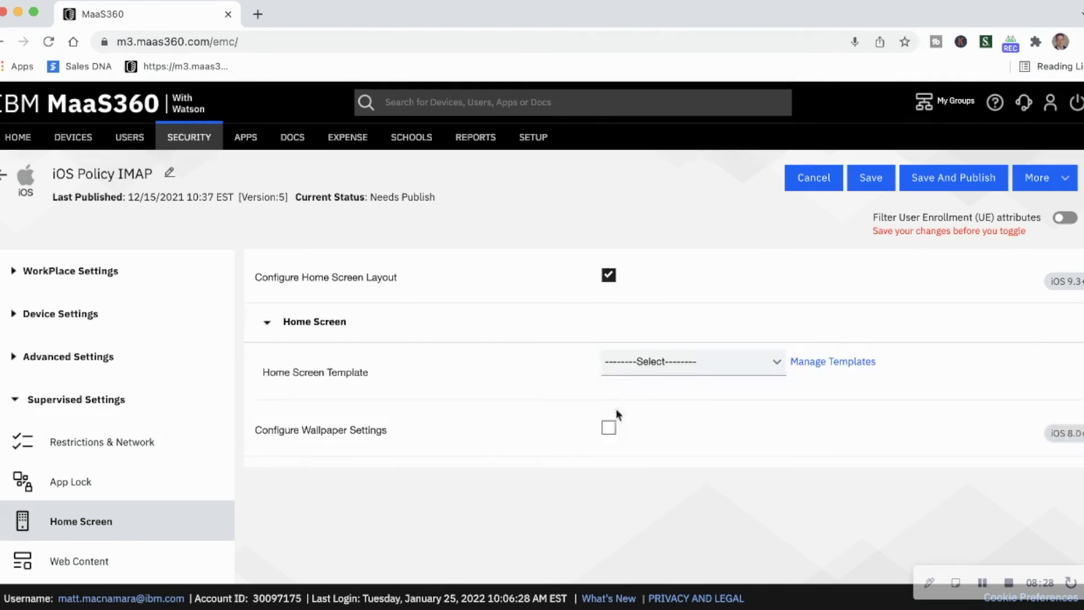
pyautogui.scroll(-3, 612, 425)
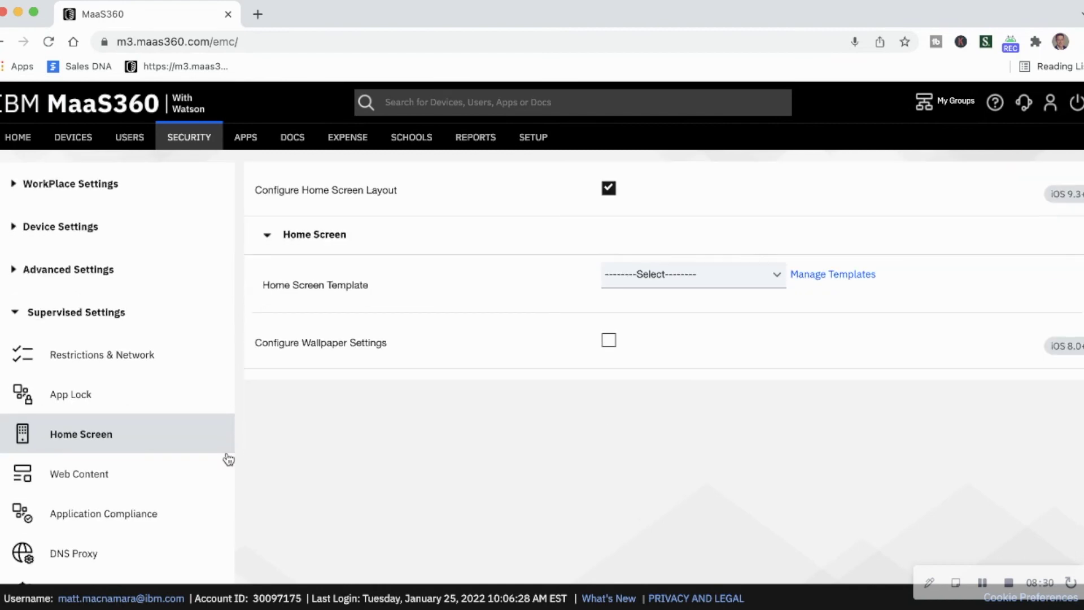
pyautogui.click(124, 480)
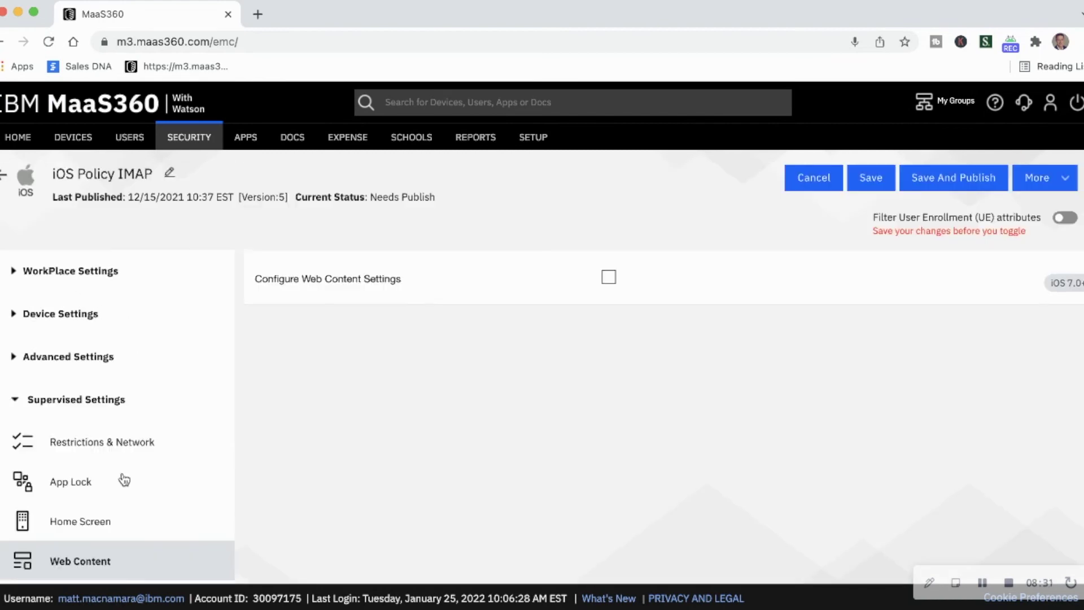
pyautogui.click(611, 279)
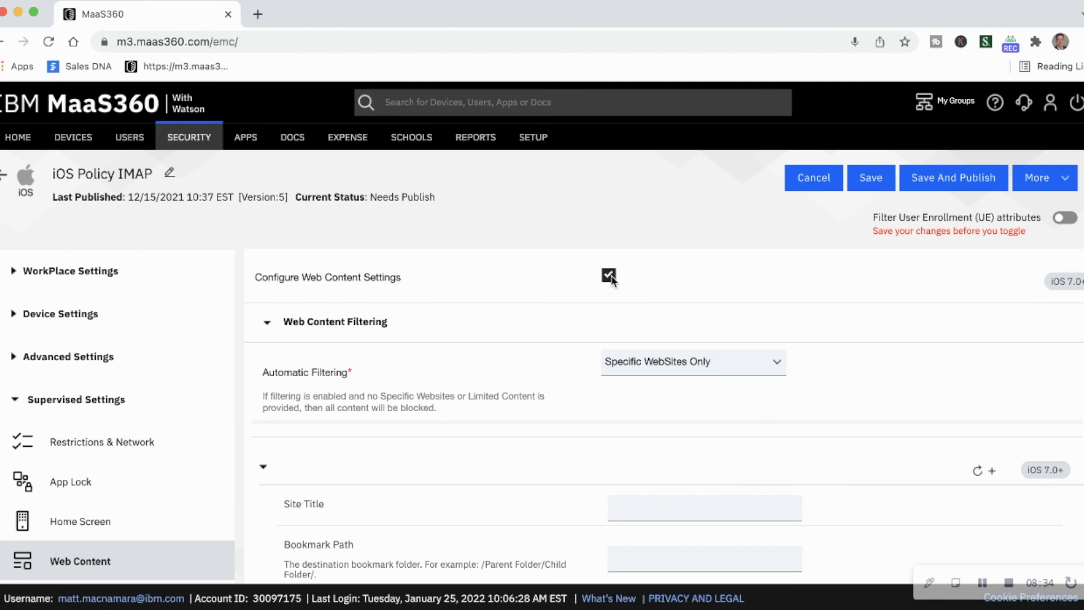
pyautogui.scroll(-1, 556, 397)
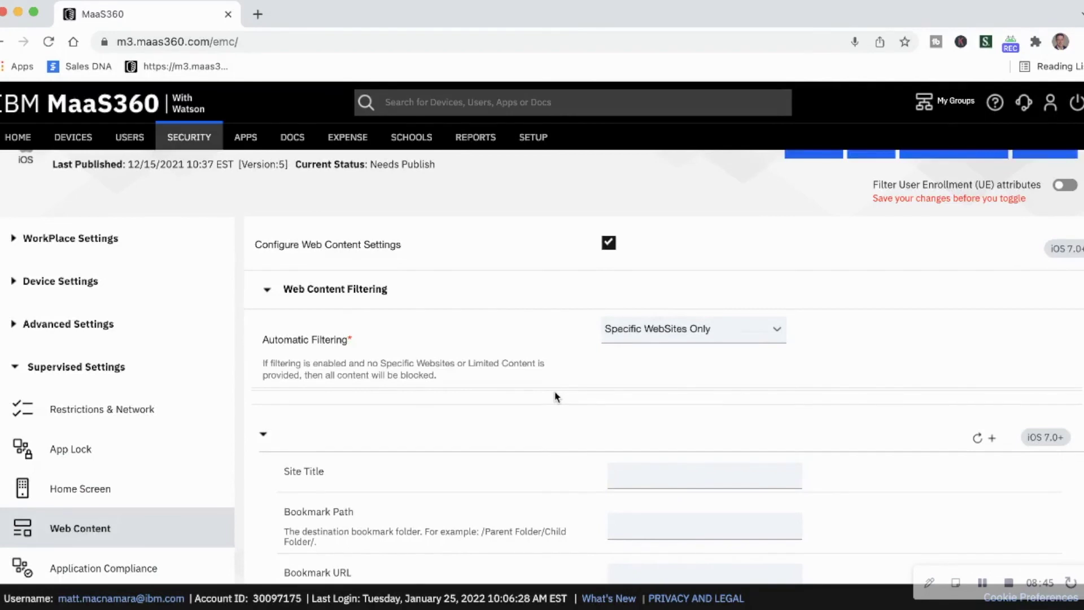
pyautogui.scroll(-3, 556, 397)
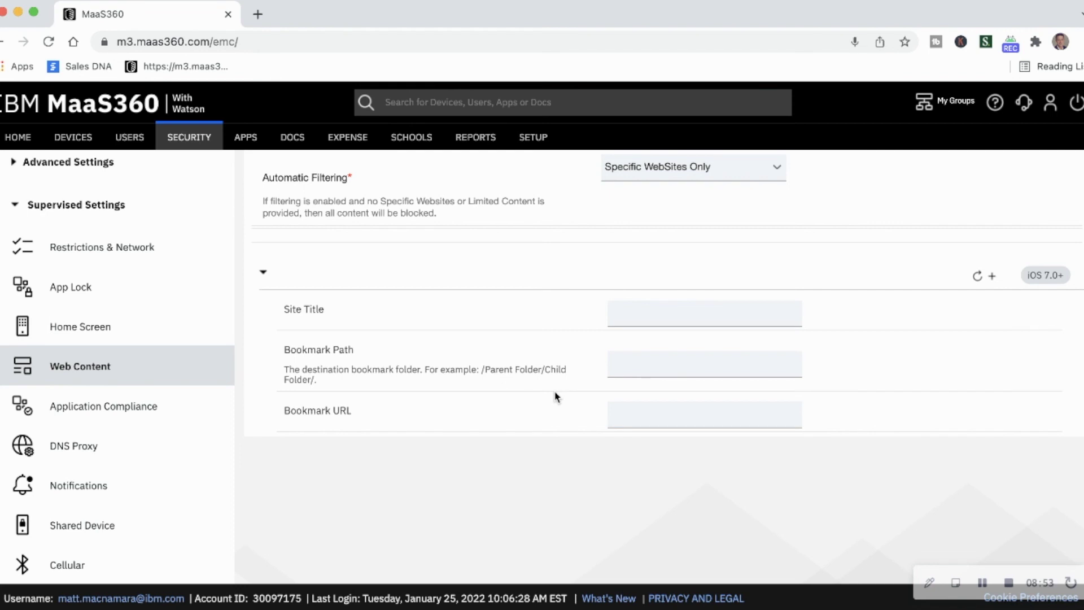
pyautogui.scroll(3, 556, 397)
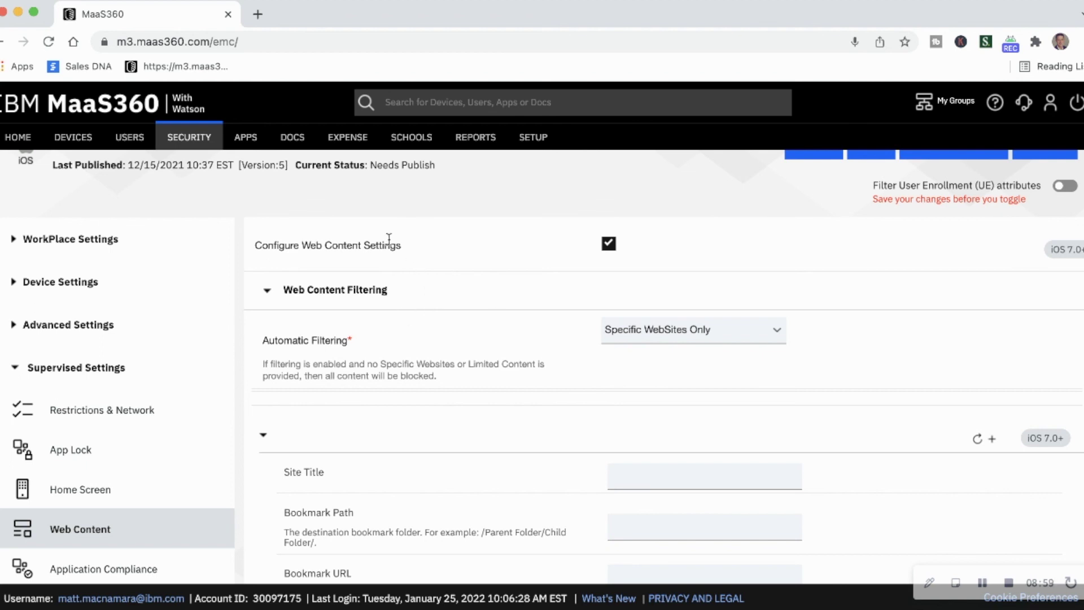
pyautogui.scroll(-3, 235, 357)
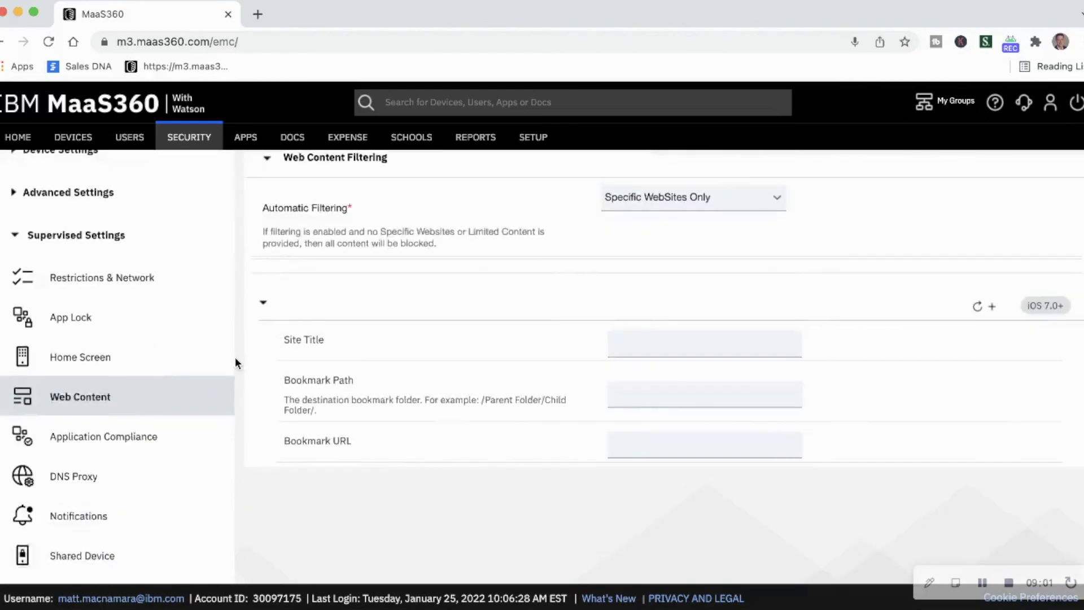
# Step: Set supervised Application Compliance to App Blocklist and block TikTok (com.zhiliaoapp.musically)
pyautogui.click(159, 437)
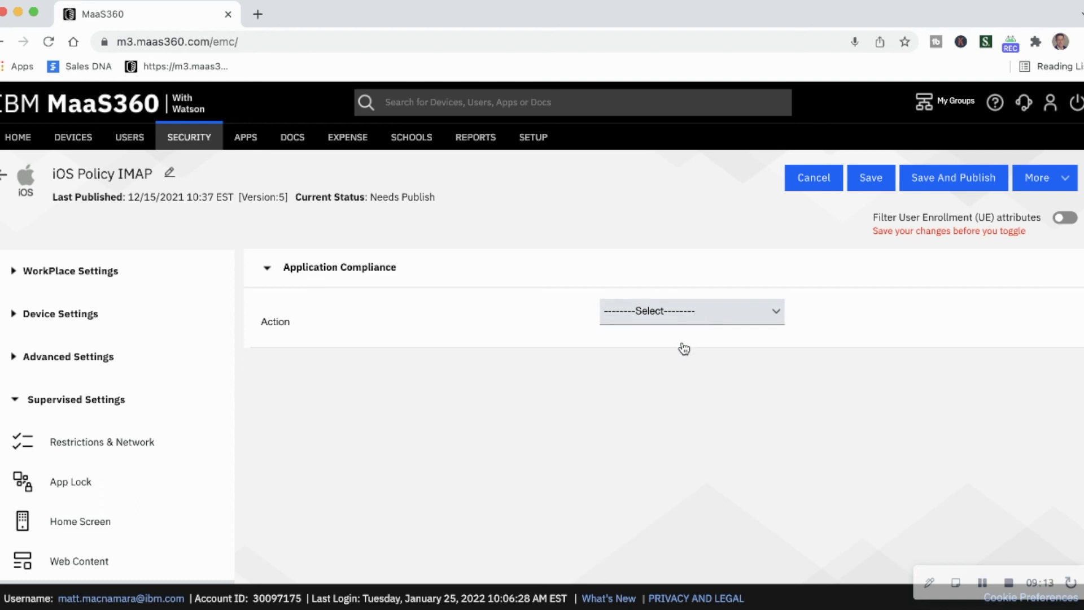
pyautogui.press('Down')
pyautogui.click(636, 373)
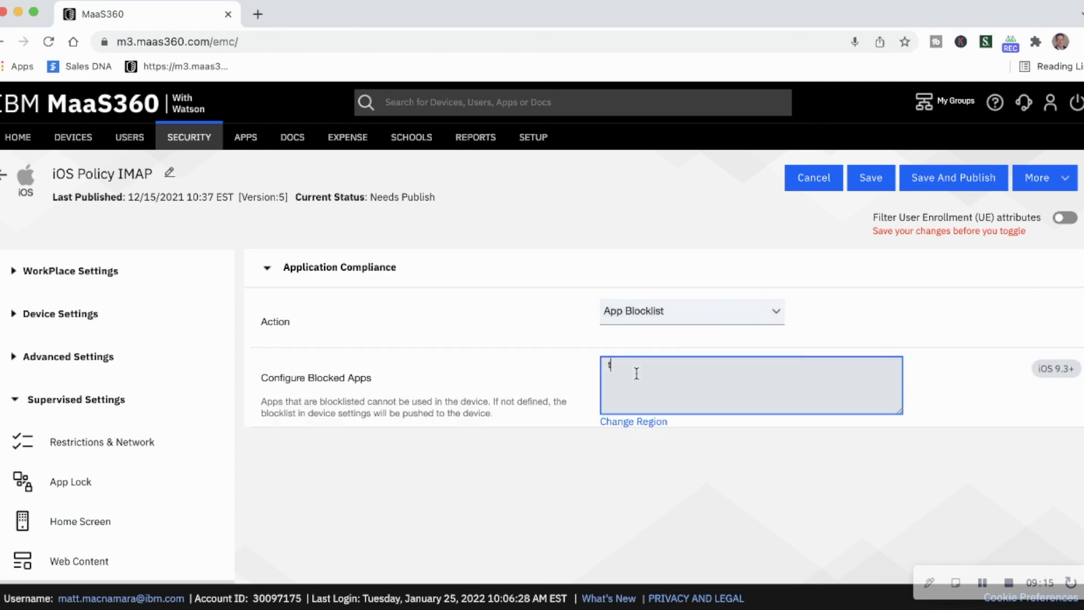
pyautogui.write('tiktok')
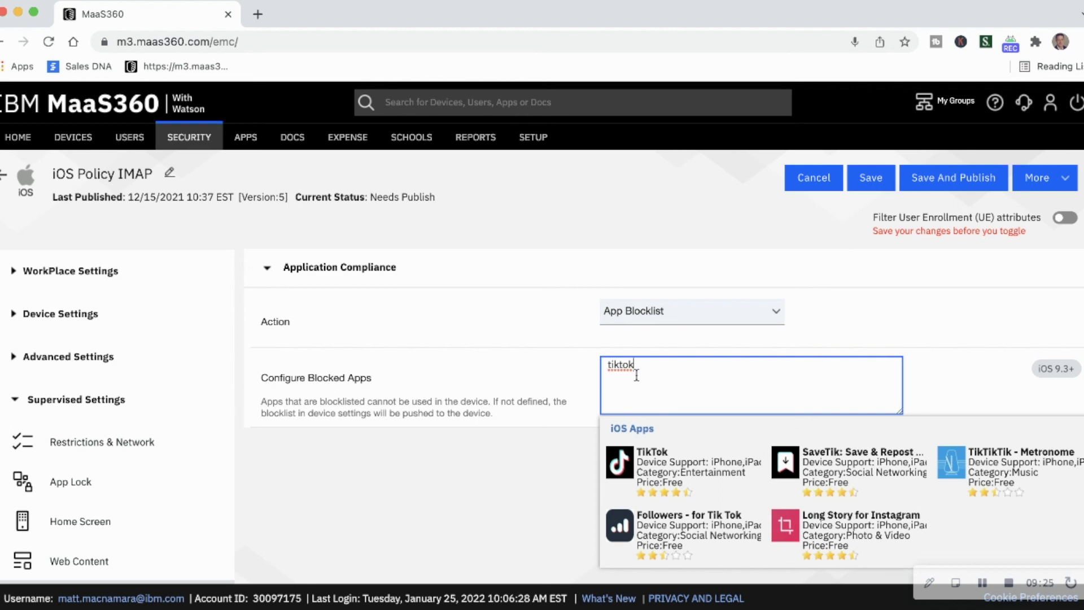
pyautogui.click(663, 473)
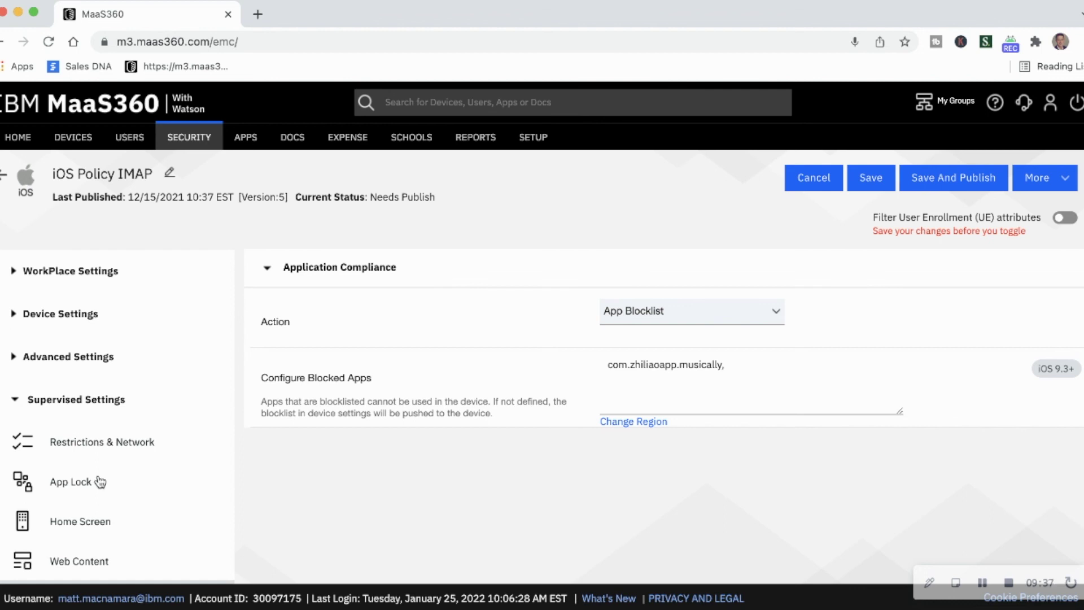
# Step: Review the blocklist entry, then collapse the Supervised Settings group in the sidebar
pyautogui.scroll(-4, 100, 481)
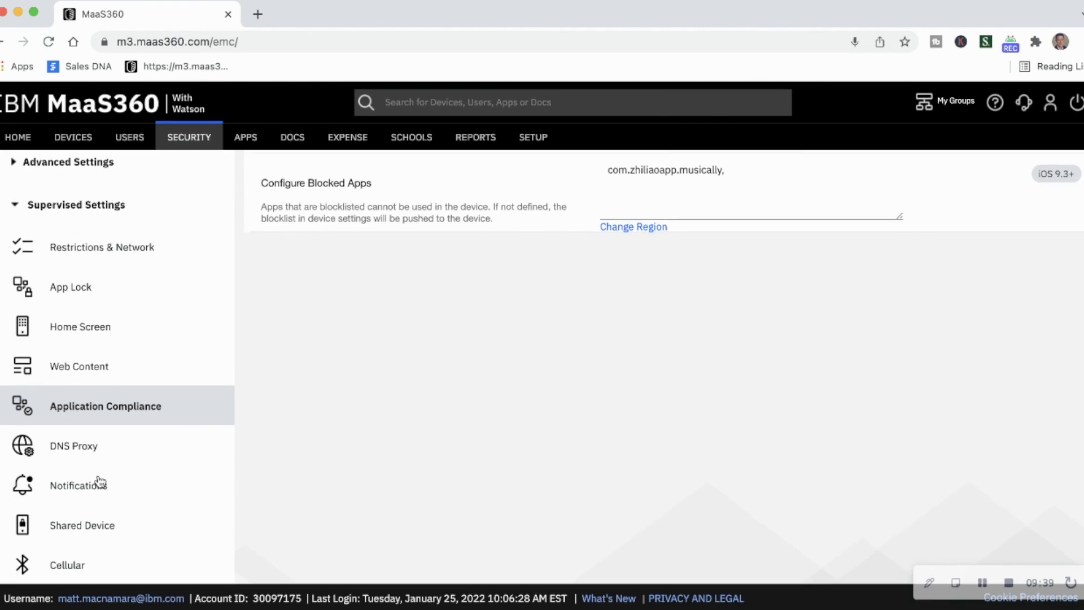
pyautogui.scroll(3, 100, 482)
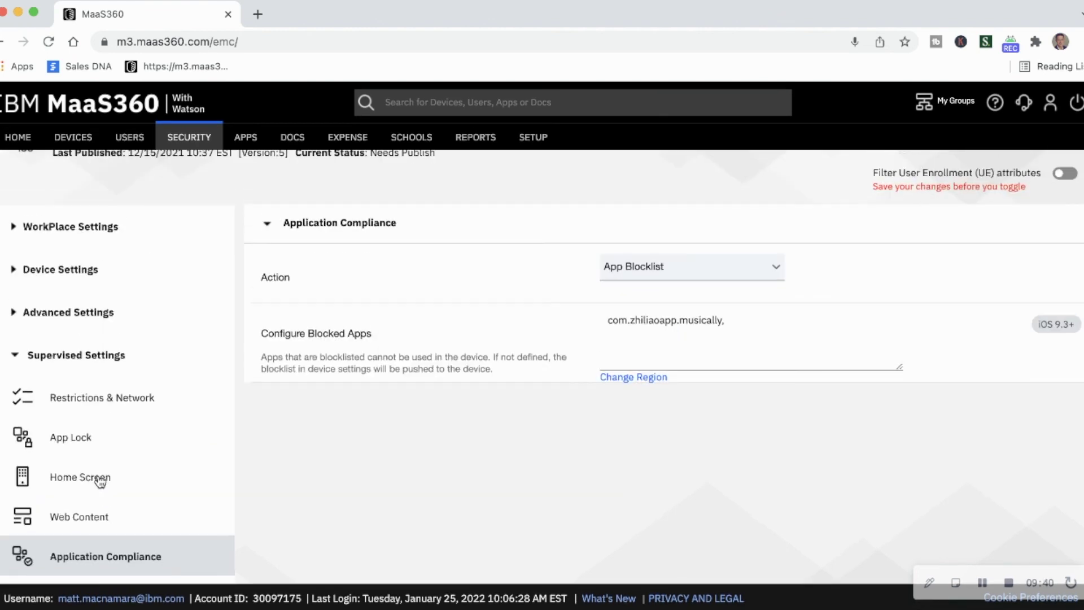
pyautogui.click(15, 361)
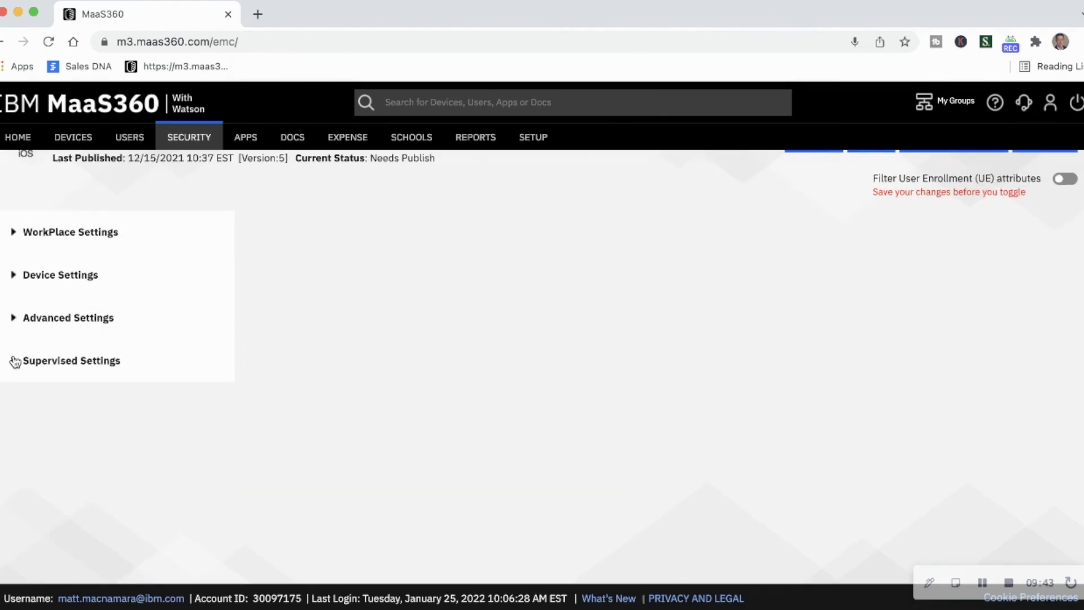
# Step: Scroll back to the top of the iOS policy settings
pyautogui.scroll(1, 298, 355)
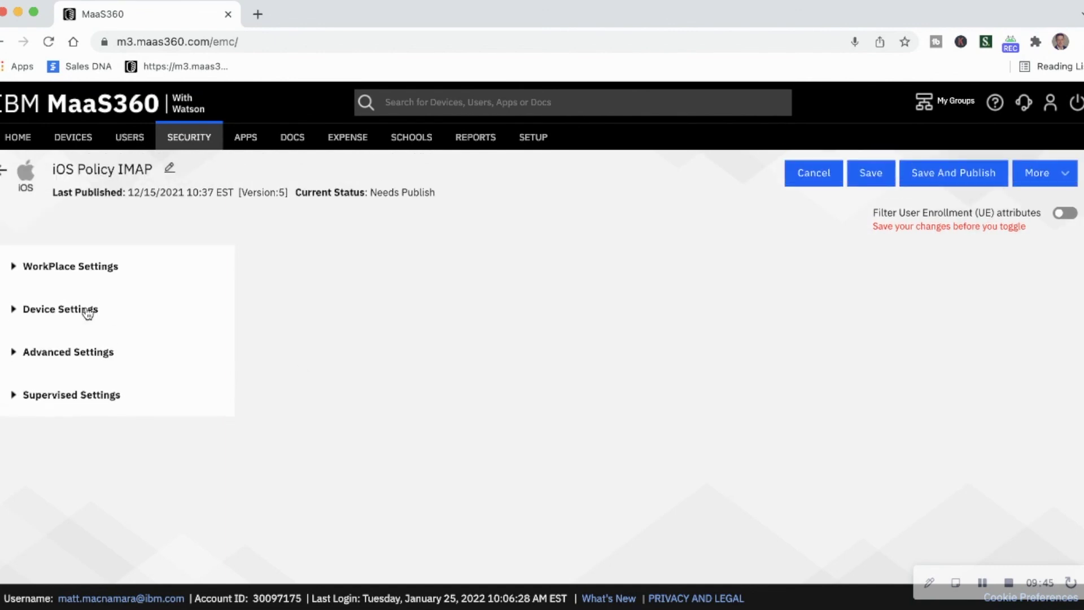